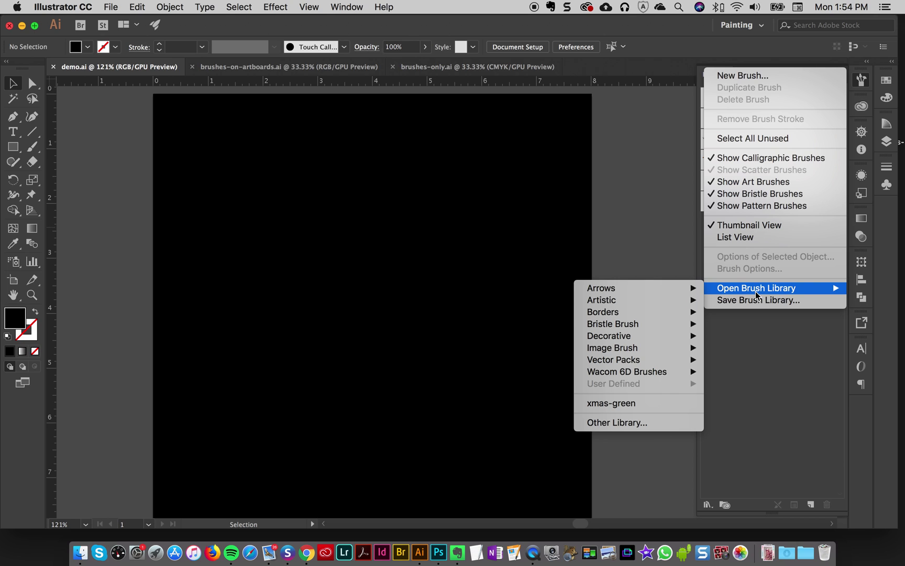
# - Browse for another brush library file and show the 00 FASHIONS folder in column view
pyautogui.click(617, 423)
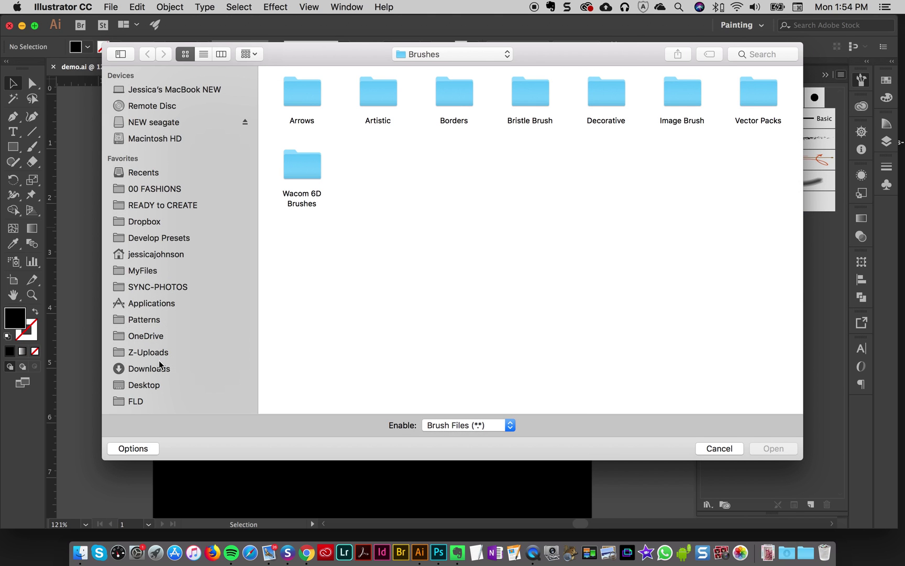
pyautogui.click(155, 384)
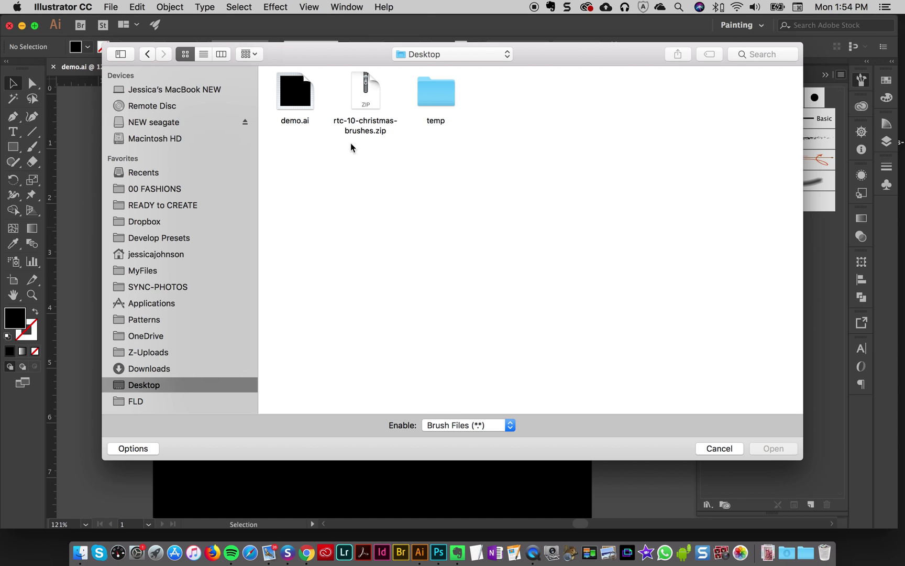
pyautogui.click(471, 55)
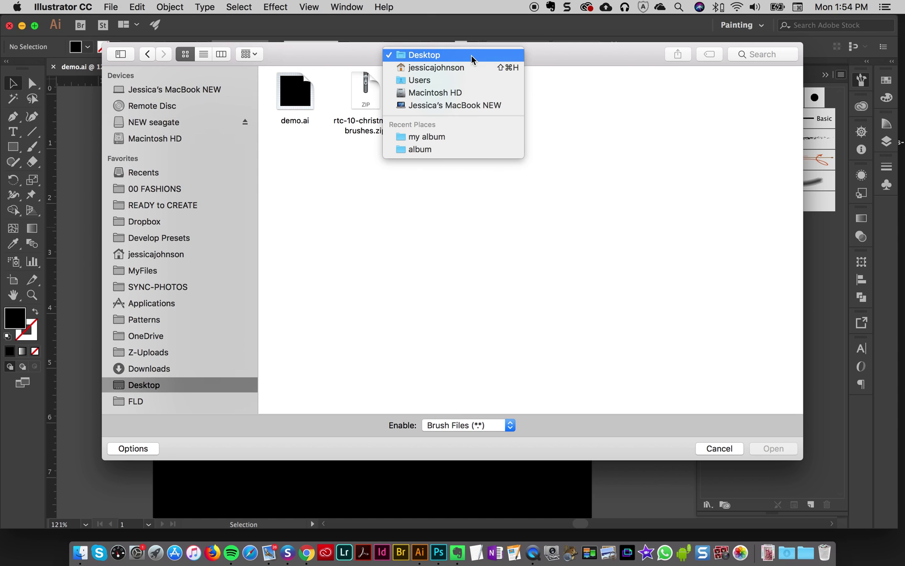
pyautogui.click(469, 50)
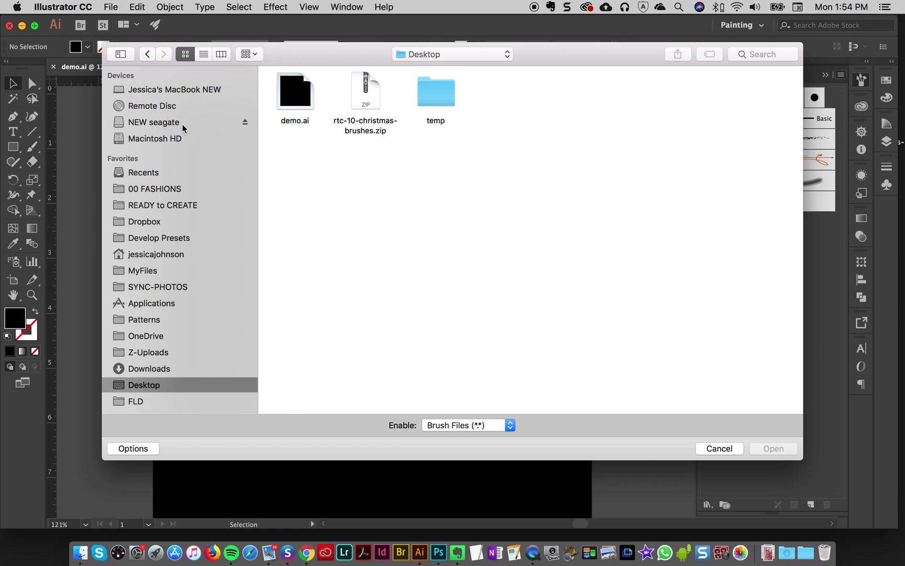
pyautogui.click(178, 122)
pyautogui.click(203, 54)
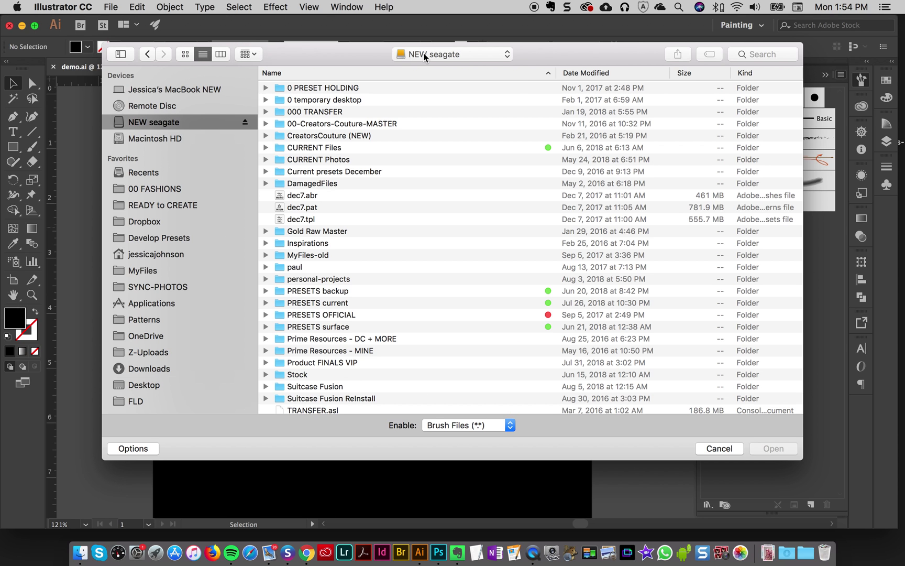
pyautogui.click(425, 55)
pyautogui.click(427, 56)
pyautogui.click(176, 189)
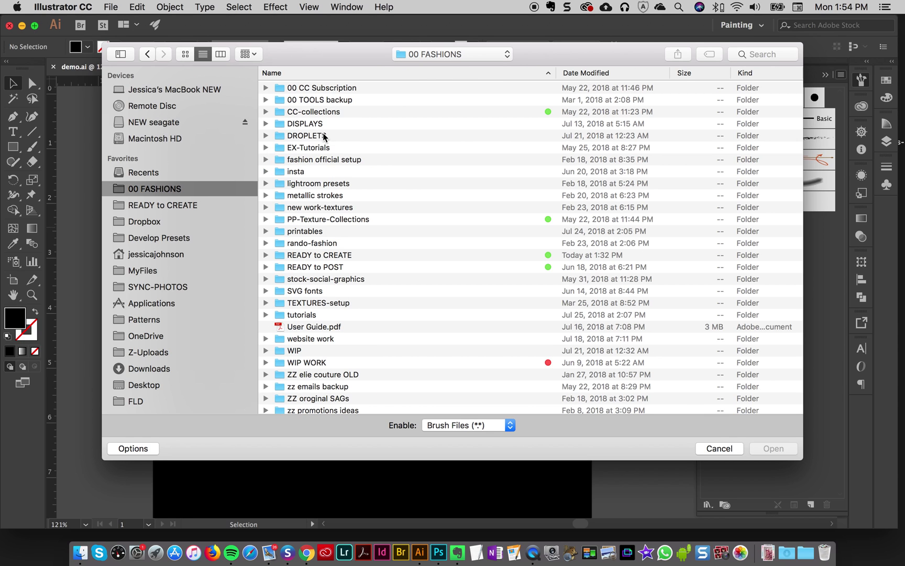
pyautogui.click(220, 54)
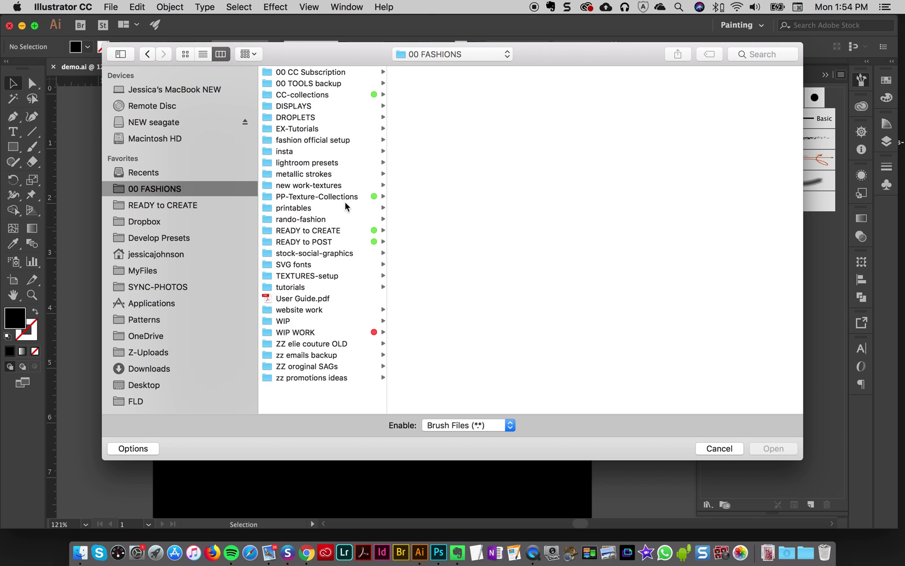
# - Load brushes-only.ai as a brush library from READY to CREATE > 000 FINALS > rtc-10-christmas-brushes
pyautogui.scroll(-1, 343, 226)
pyautogui.click(362, 219)
pyautogui.click(385, 230)
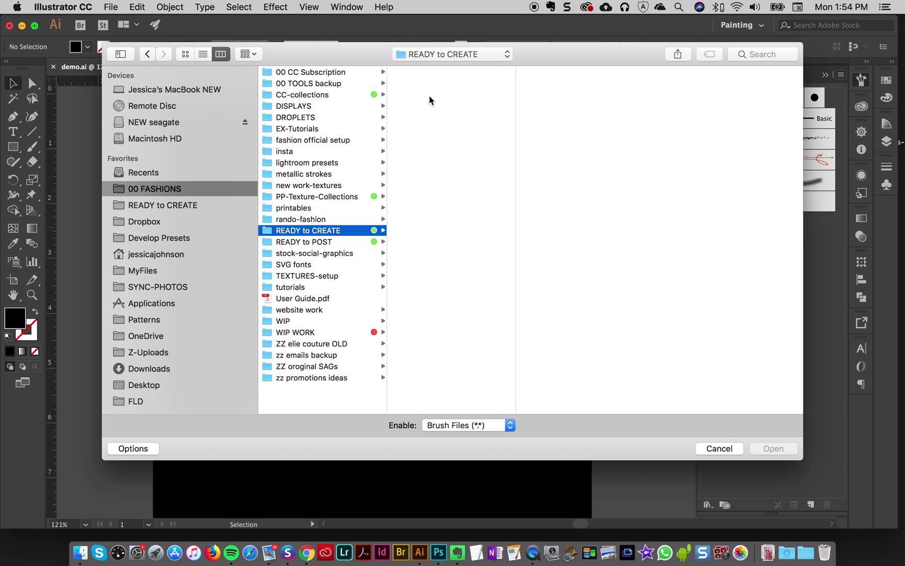
pyautogui.click(462, 71)
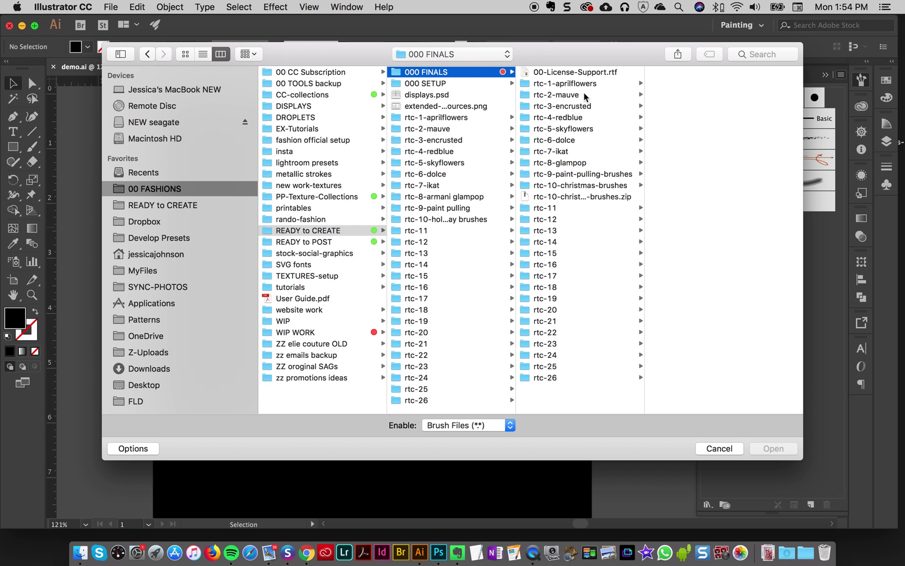
pyautogui.click(586, 186)
pyautogui.click(718, 83)
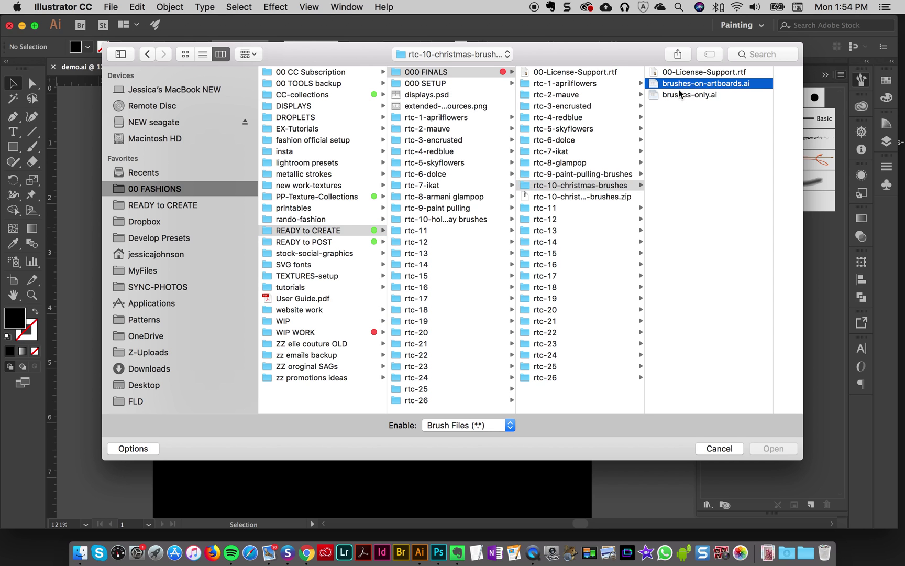
pyautogui.click(586, 94)
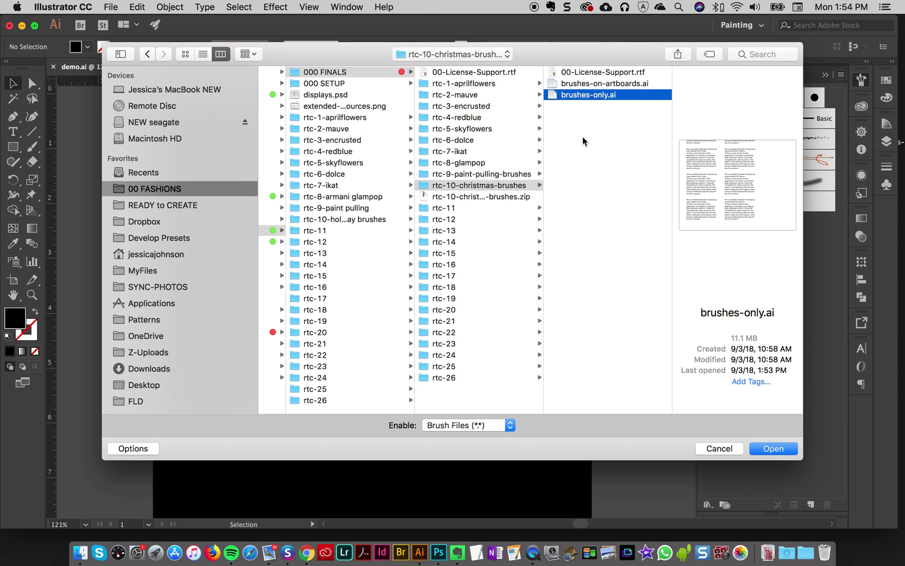
pyautogui.click(585, 126)
pyautogui.click(591, 94)
pyautogui.press('Return')
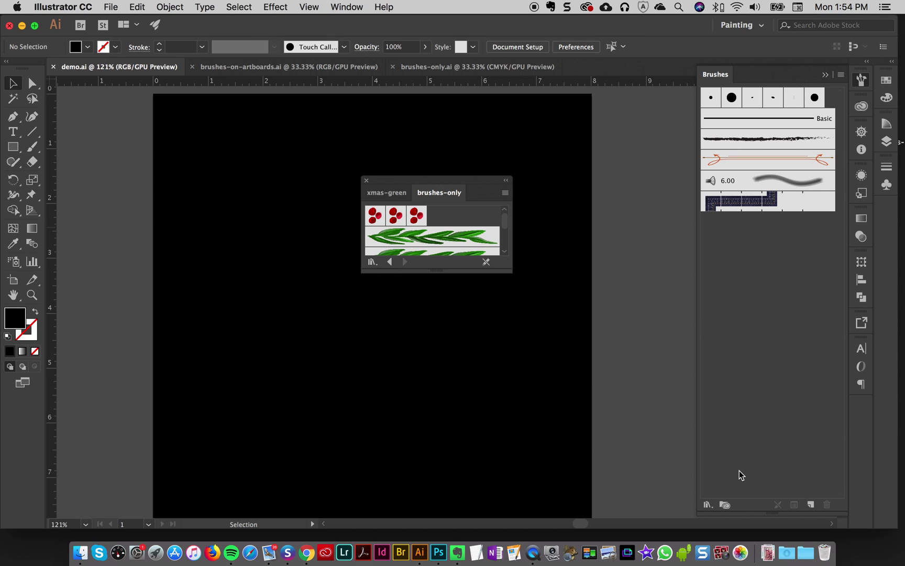
# - Dock the brushes-only library beside the document's Brushes, close the floating xmas-green library, and look through the loaded brushes
pyautogui.moveTo(425, 186)
pyautogui.mouseDown()
pyautogui.moveTo(495, 199)
pyautogui.moveTo(741, 77)
pyautogui.mouseUp()
pyautogui.click(367, 180)
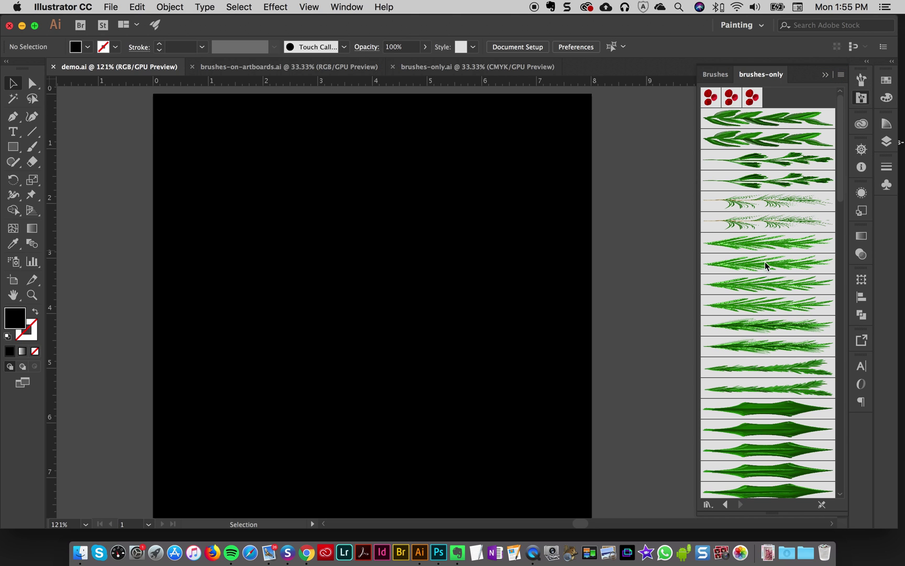
pyautogui.scroll(-10, 740, 337)
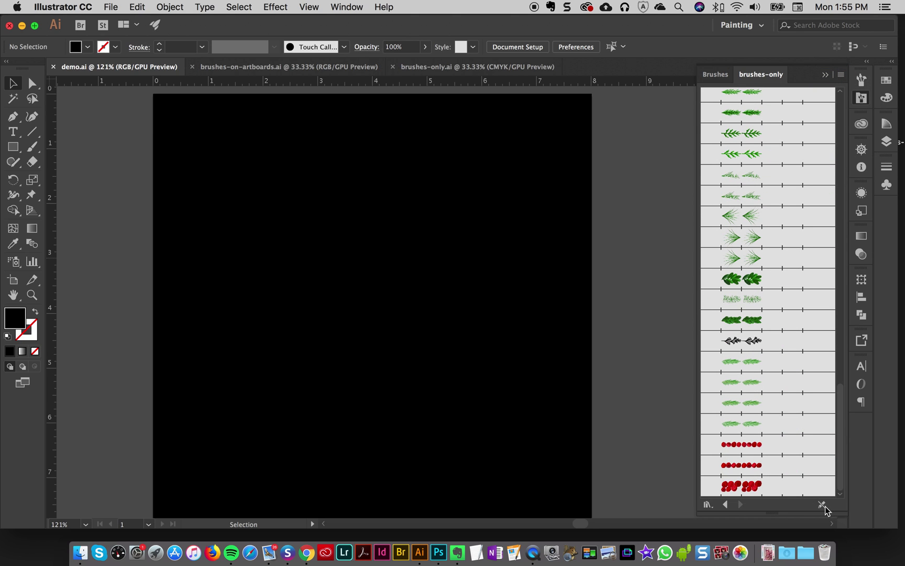
pyautogui.scroll(-10, 794, 440)
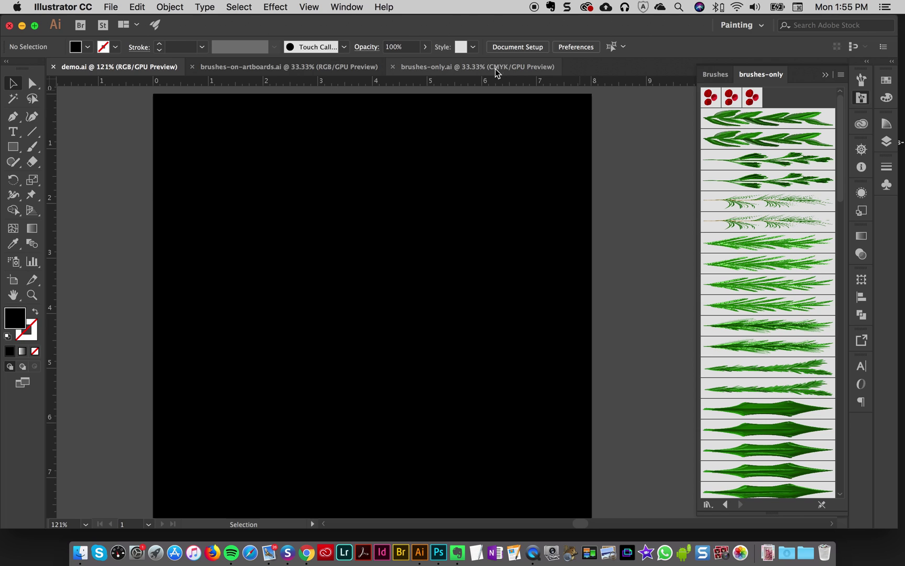
# - Compare demo.ai with brushes-only.ai and examine the art brush samples in brushes-on-artboards.ai up close
pyautogui.click(446, 67)
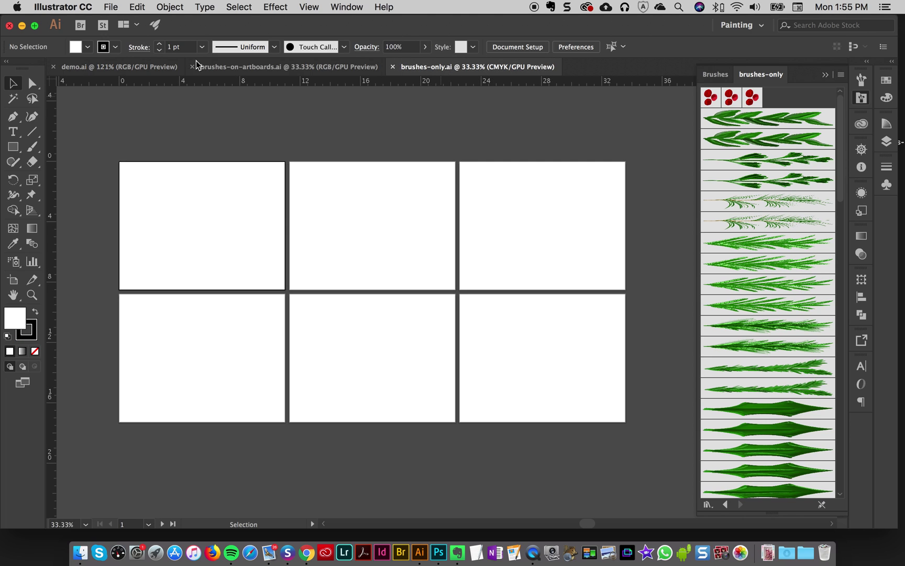
pyautogui.click(133, 66)
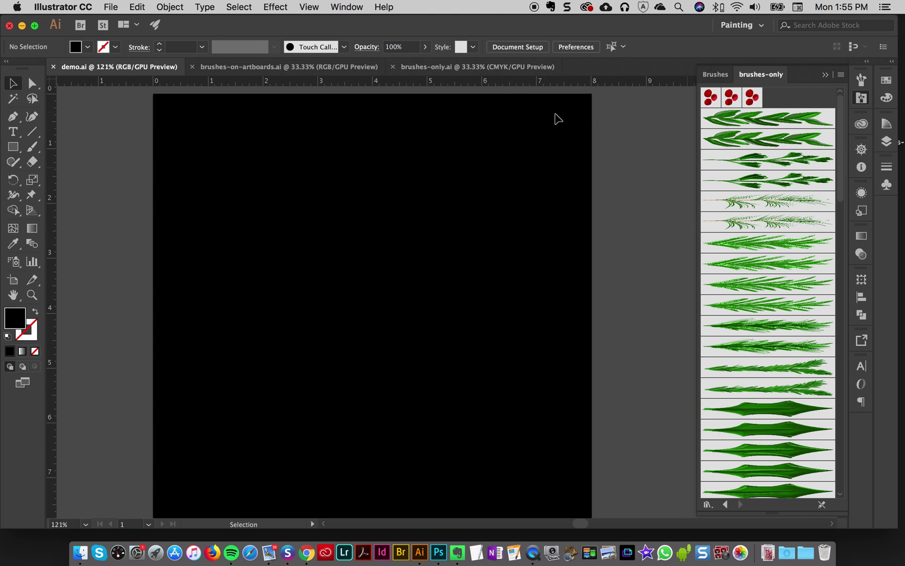
pyautogui.click(471, 67)
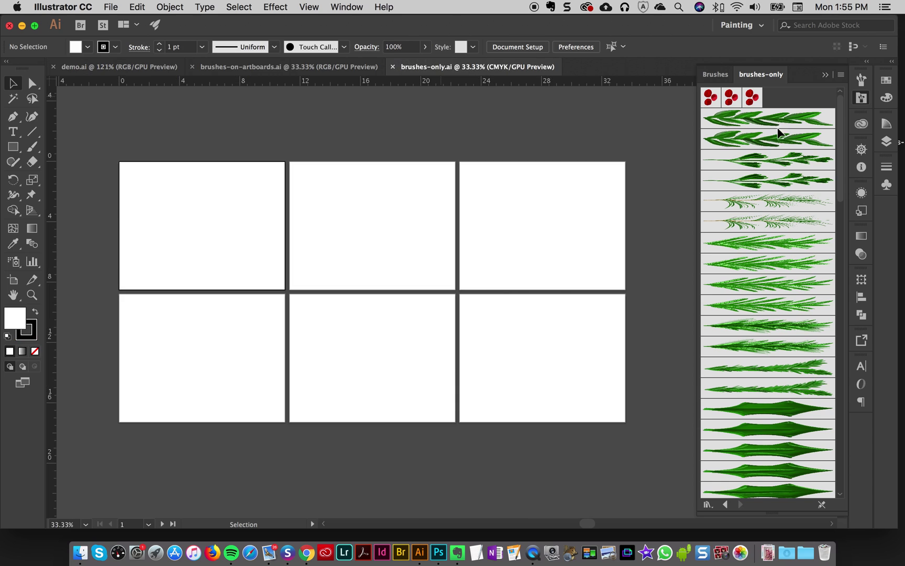
pyautogui.click(144, 70)
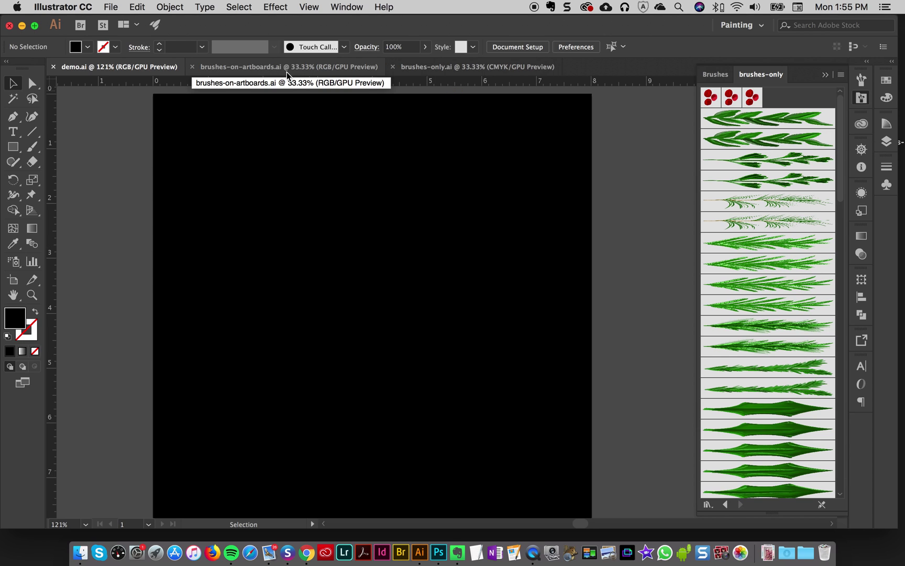
pyautogui.click(260, 64)
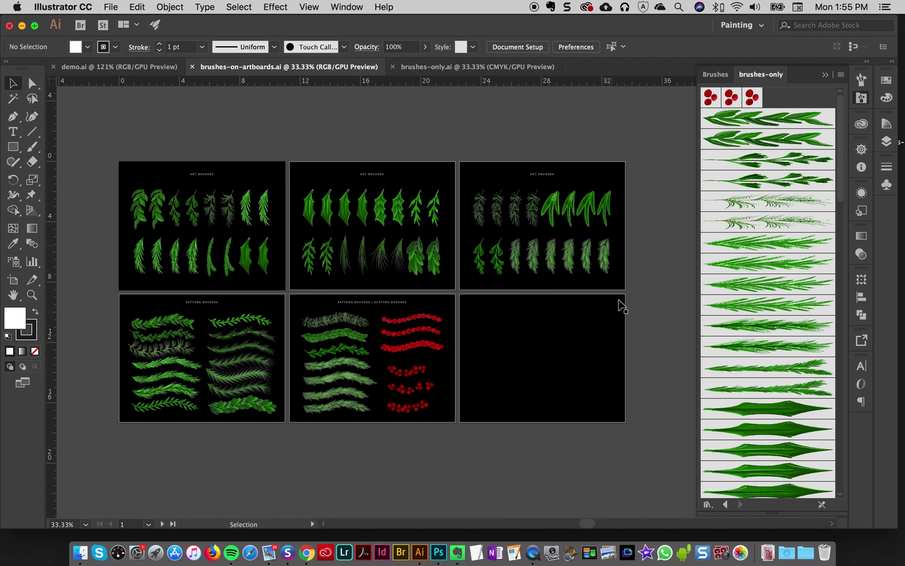
pyautogui.click(32, 295)
pyautogui.click(151, 262)
pyautogui.hscroll(10, 507, 298)
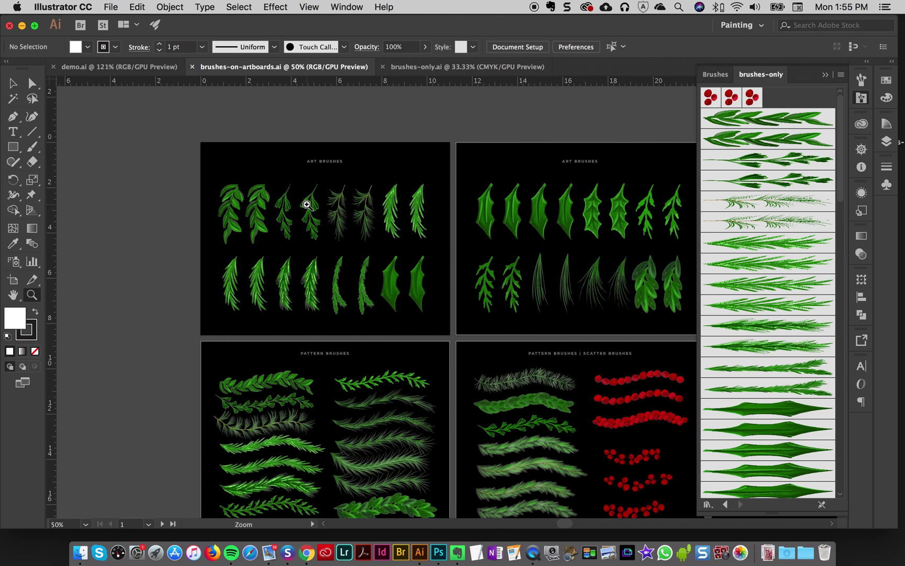
pyautogui.click(395, 247)
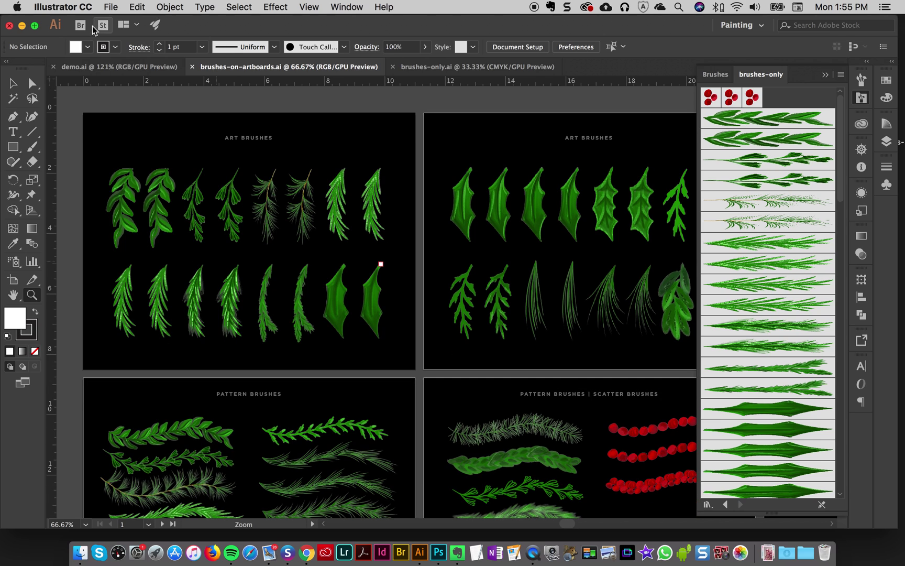
pyautogui.click(13, 83)
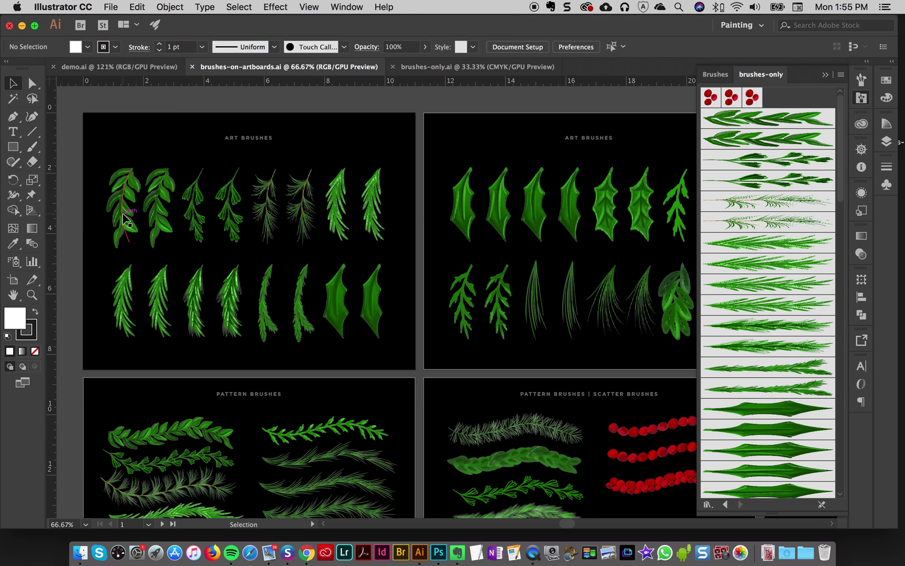
pyautogui.click(147, 66)
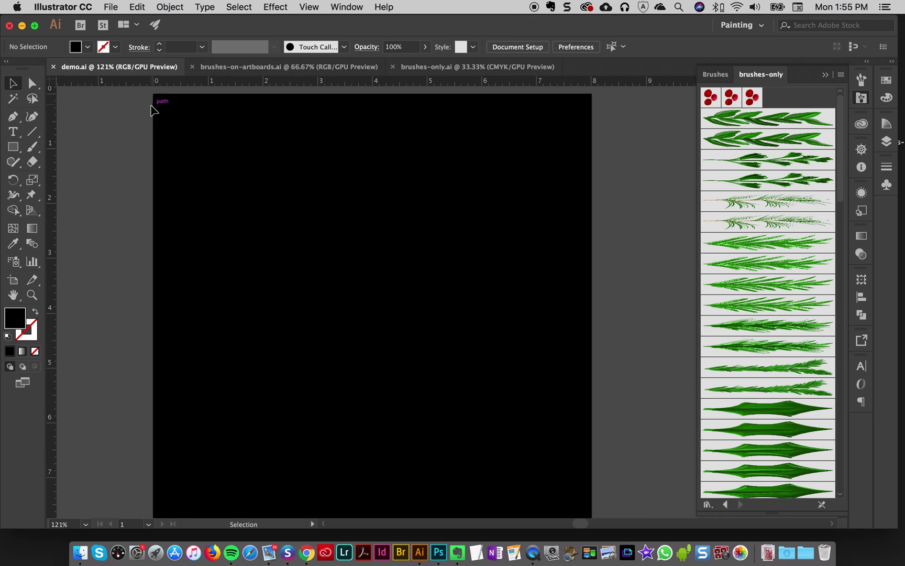
pyautogui.click(234, 66)
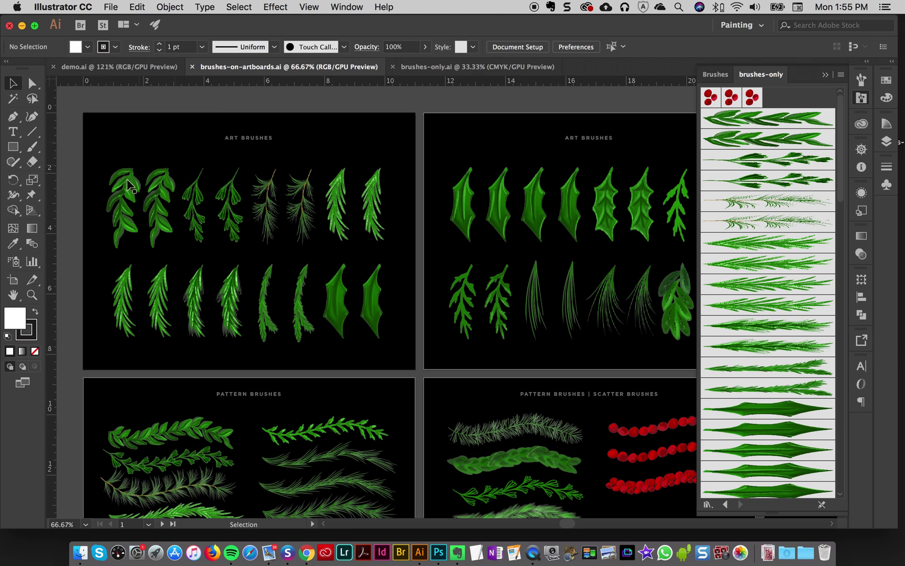
# - Test the first broad-leaf sample's brush with Paintbrush strokes above the samples on the first artboard, and undo them
pyautogui.click(131, 212)
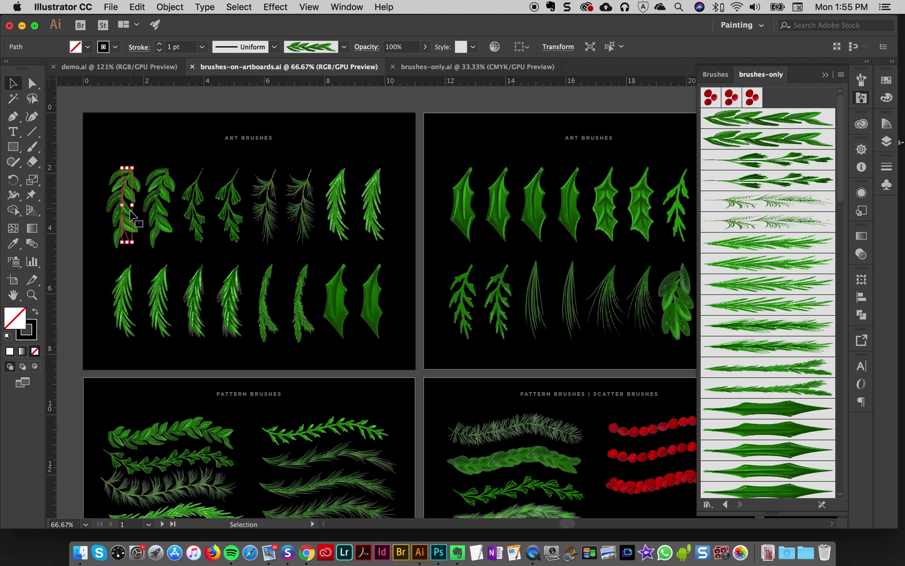
pyautogui.click(131, 142)
pyautogui.click(32, 147)
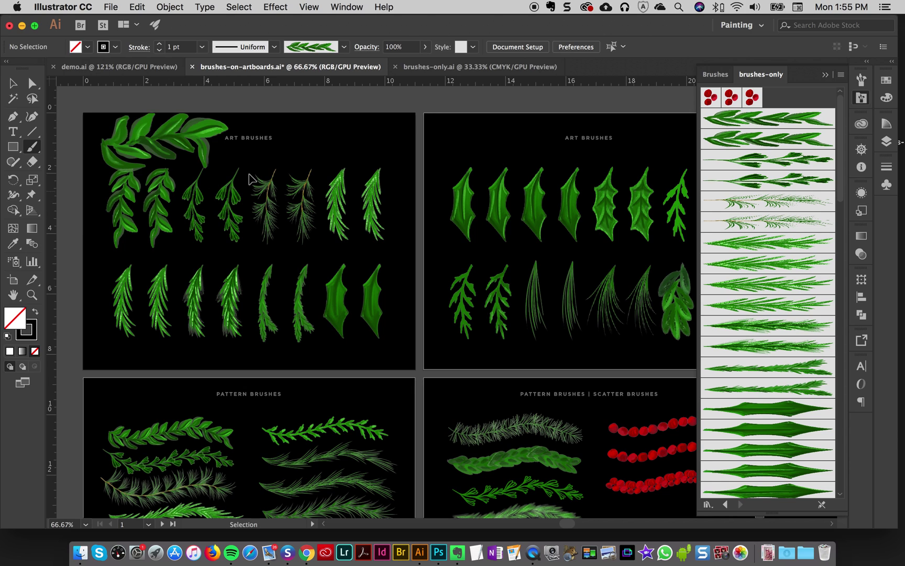
pyautogui.press('super+z')
pyautogui.moveTo(126, 135); pyautogui.dragTo(225, 116)
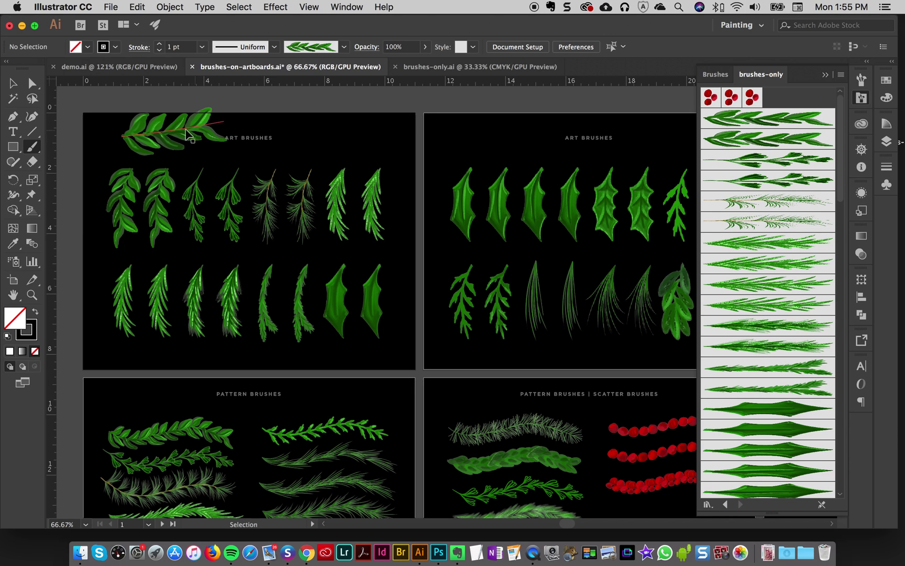
pyautogui.press('super+z')
# - Test the third sprig sample's brush with a Paintbrush stroke above the art brush samples, undo it, and clear the selection
pyautogui.click(13, 82)
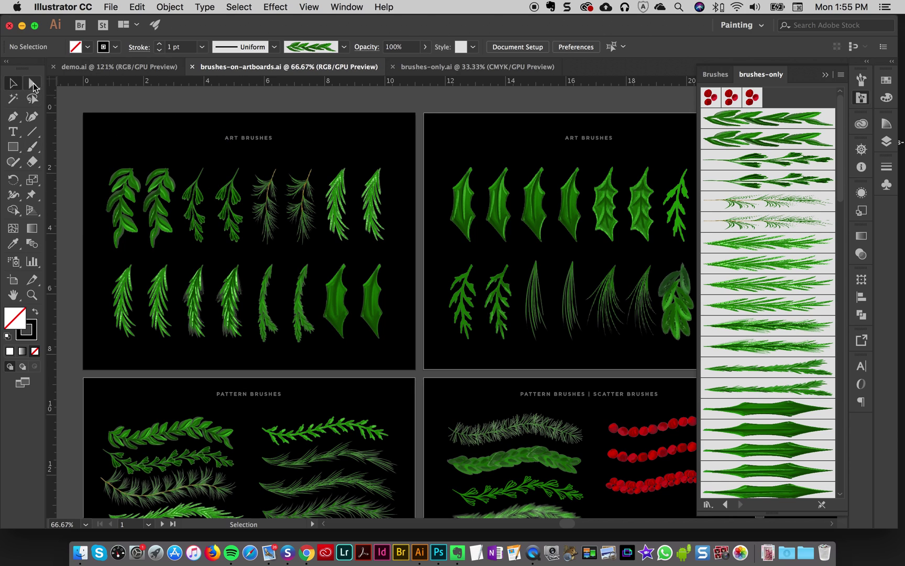
pyautogui.click(198, 207)
pyautogui.click(32, 146)
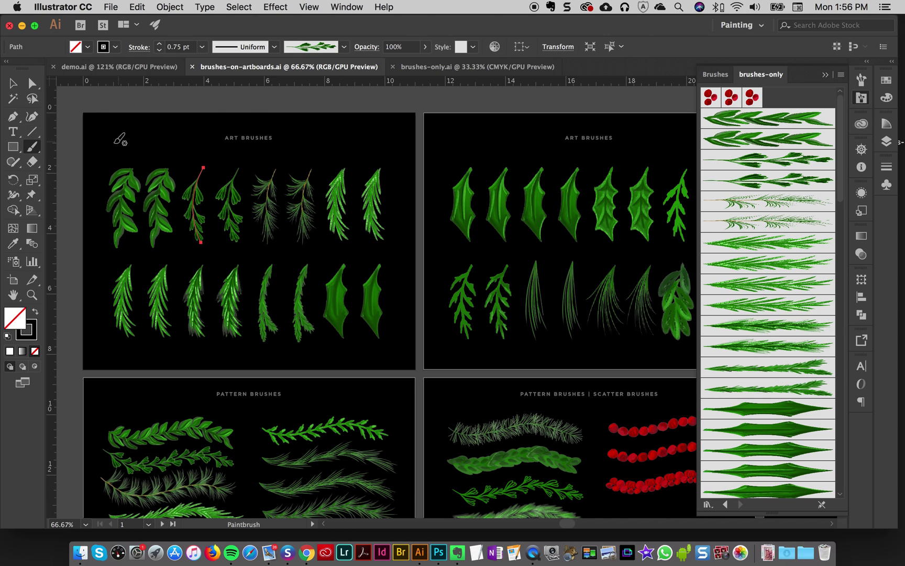
pyautogui.moveTo(120, 140); pyautogui.dragTo(219, 108)
pyautogui.press('super+z')
pyautogui.click(13, 82)
pyautogui.click(124, 122)
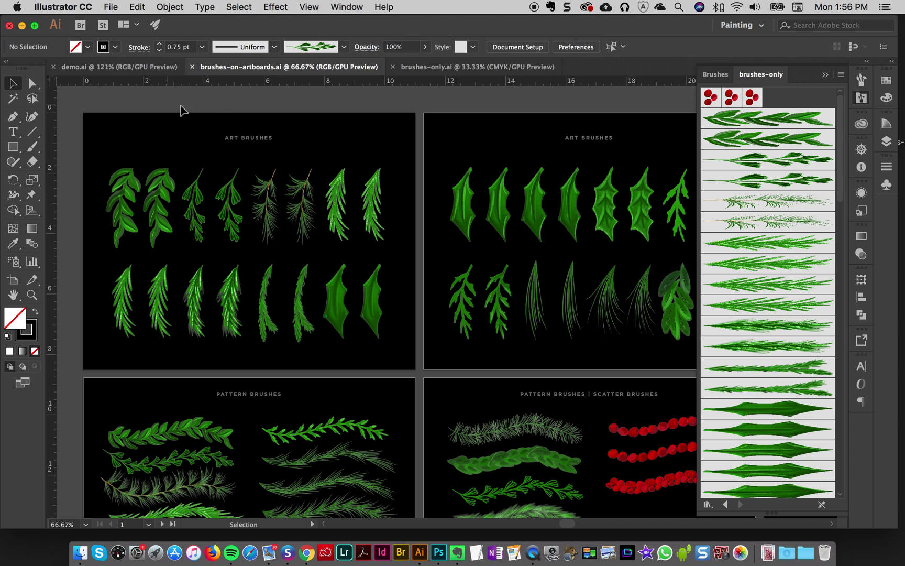
# - Compare the loaded brush library in demo.ai with the painted samples in brushes-on-artboards.ai
pyautogui.click(146, 72)
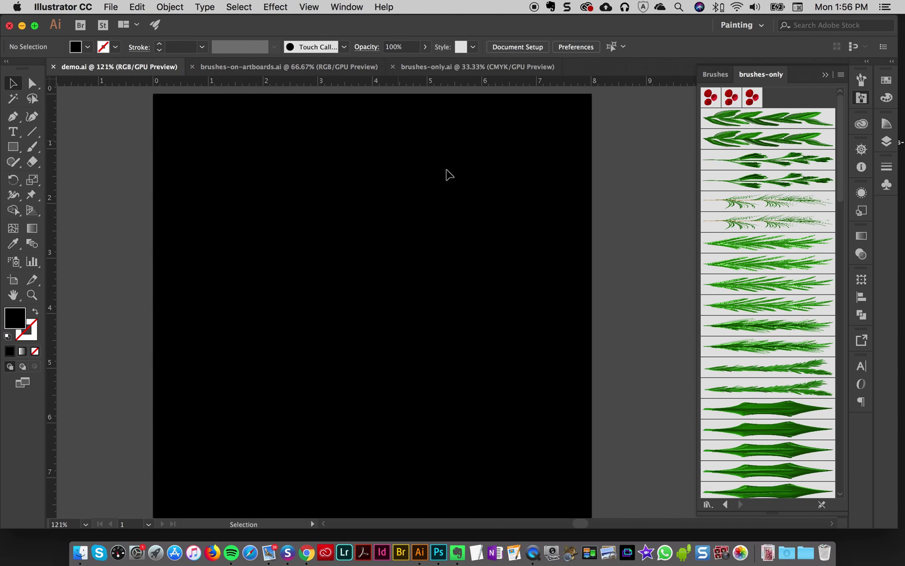
pyautogui.moveTo(581, 523); pyautogui.dragTo(581, 524)
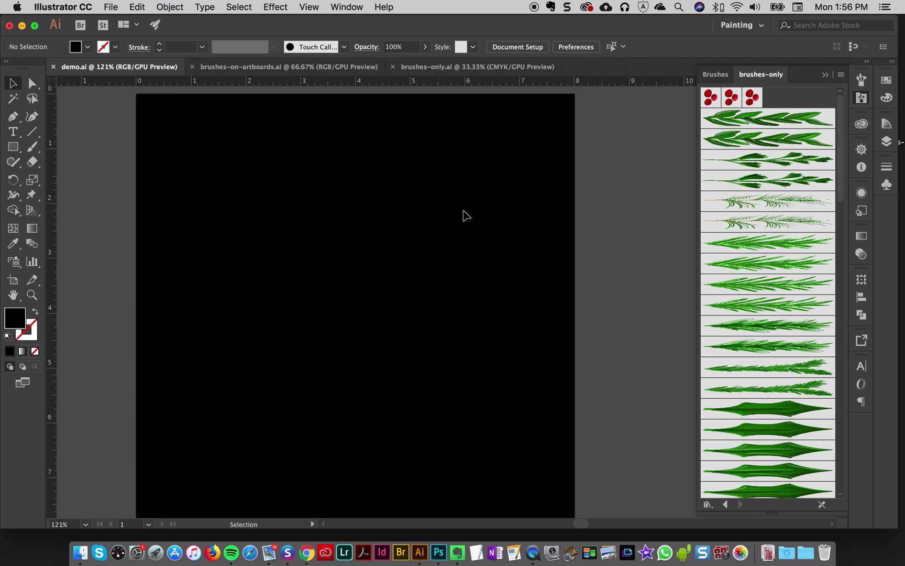
pyautogui.moveTo(839, 184)
pyautogui.mouseDown()
pyautogui.moveTo(814, 399)
pyautogui.moveTo(825, 370)
pyautogui.moveTo(804, 137)
pyautogui.mouseUp()
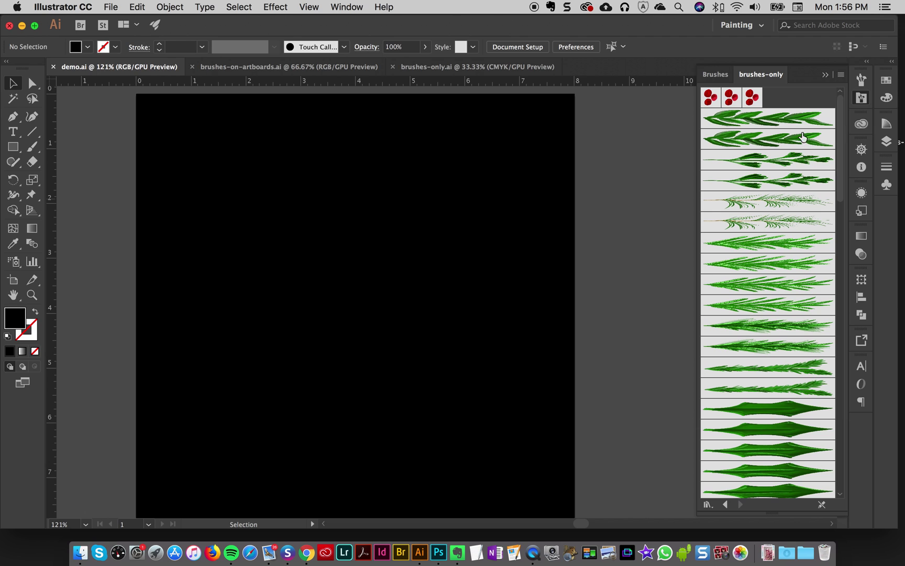
pyautogui.click(263, 67)
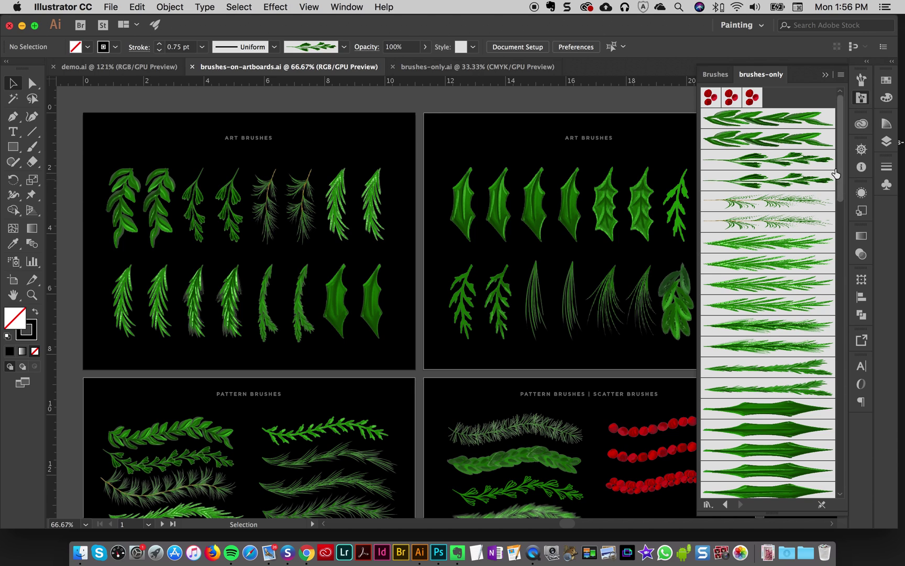
# - Inspect the first two broad-leaf art brush samples on the first artboard by selecting them, and clear the selection
pyautogui.click(127, 205)
pyautogui.click(153, 210)
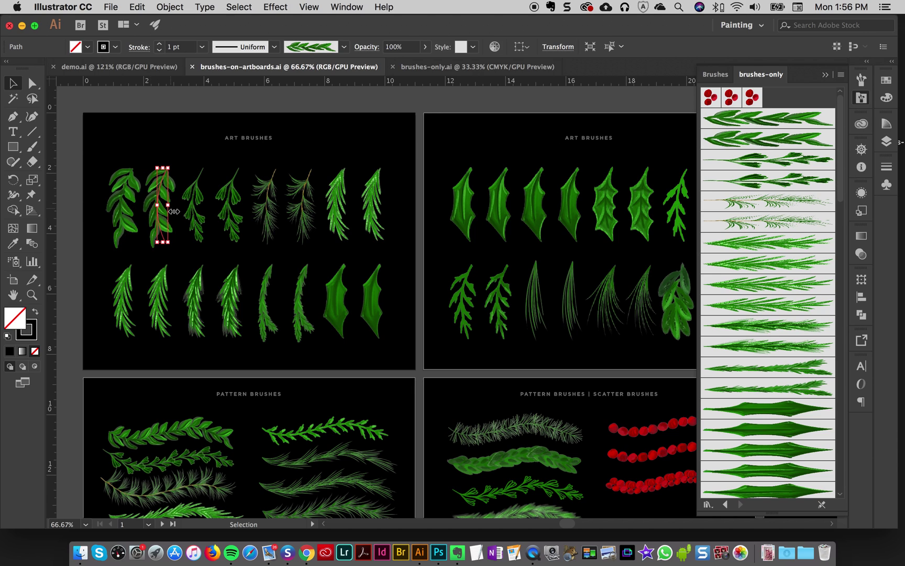
pyautogui.click(145, 181)
# - Switch to demo.ai and set up the Paintbrush tool with the first broad-leaf art brush from the brushes-only library
pyautogui.click(157, 67)
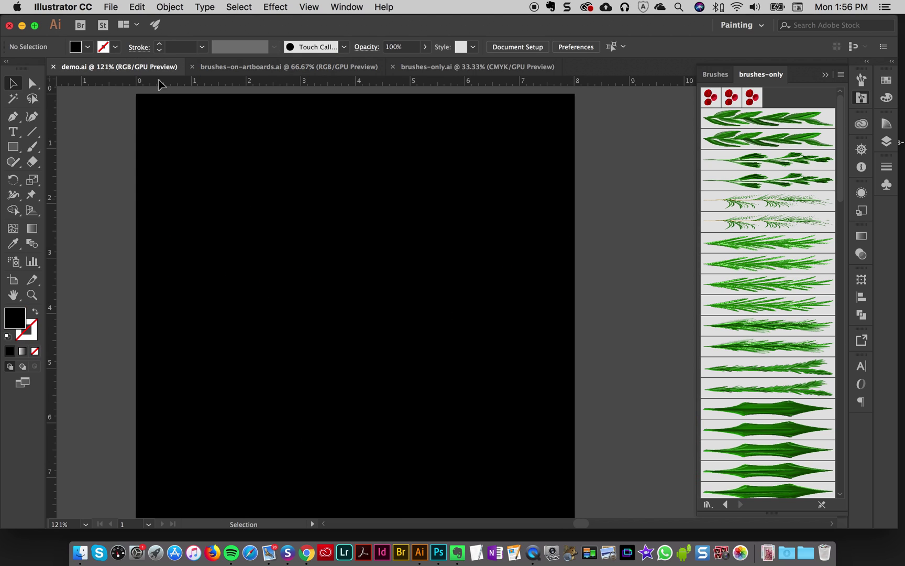
pyautogui.click(740, 120)
pyautogui.click(32, 148)
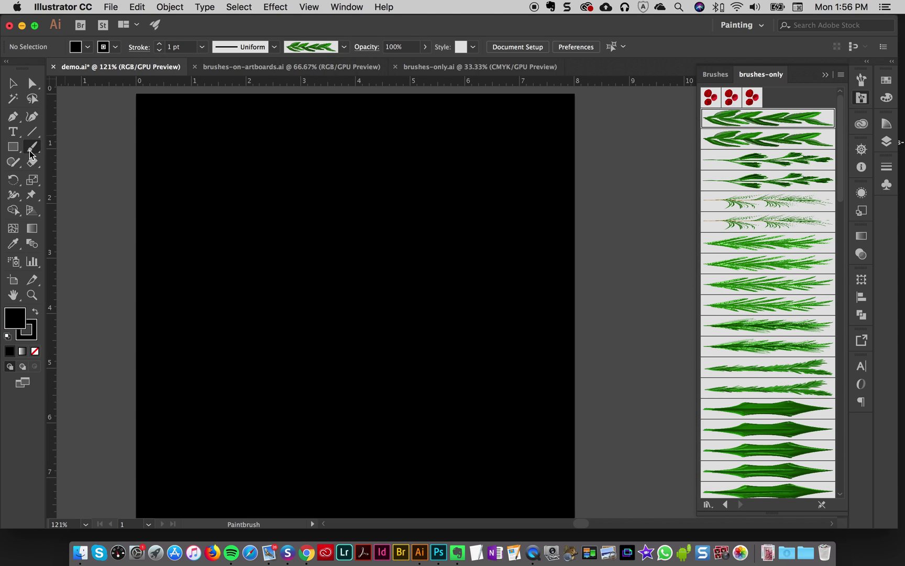
# - Test the first broad-leaf brush with short and long horizontal strokes across the upper artboard, and undo them
pyautogui.moveTo(197, 145)
pyautogui.mouseDown()
pyautogui.moveTo(254, 181)
pyautogui.moveTo(370, 174)
pyautogui.mouseUp()
pyautogui.press('cmd+z')
pyautogui.moveTo(186, 156)
pyautogui.mouseDown()
pyautogui.moveTo(273, 169)
pyautogui.moveTo(319, 196)
pyautogui.mouseUp()
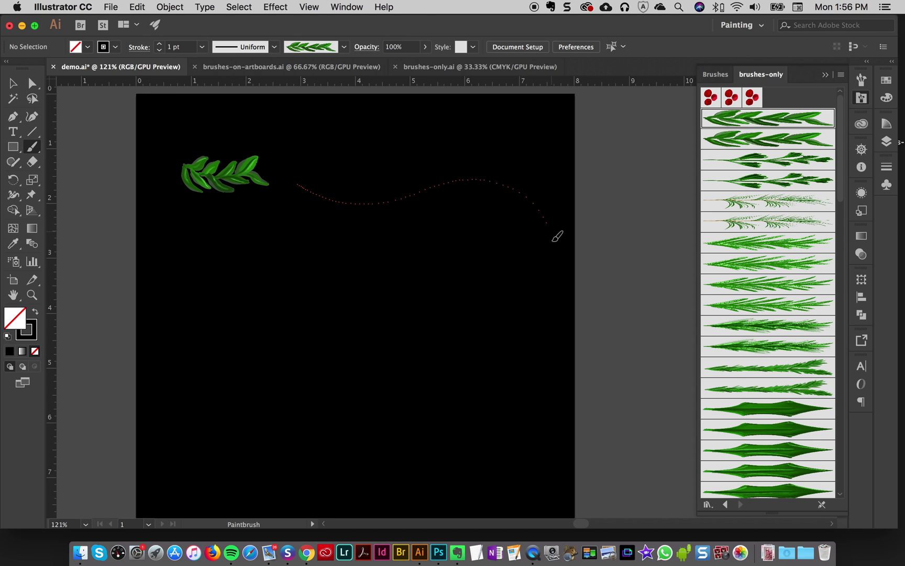
pyautogui.moveTo(554, 240); pyautogui.dragTo(555, 242)
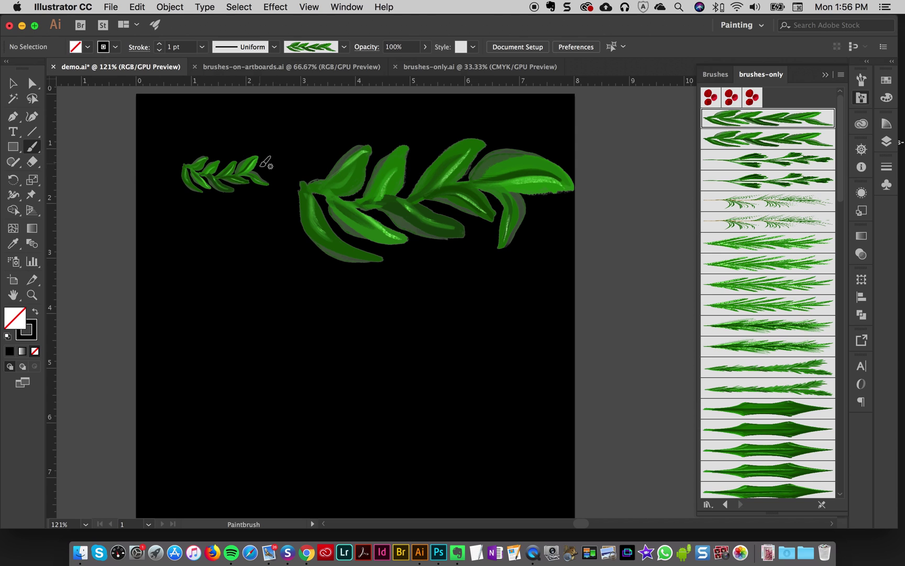
pyautogui.hotkey('ctrl', 'z')
pyautogui.hotkey('ctrl', 'z')
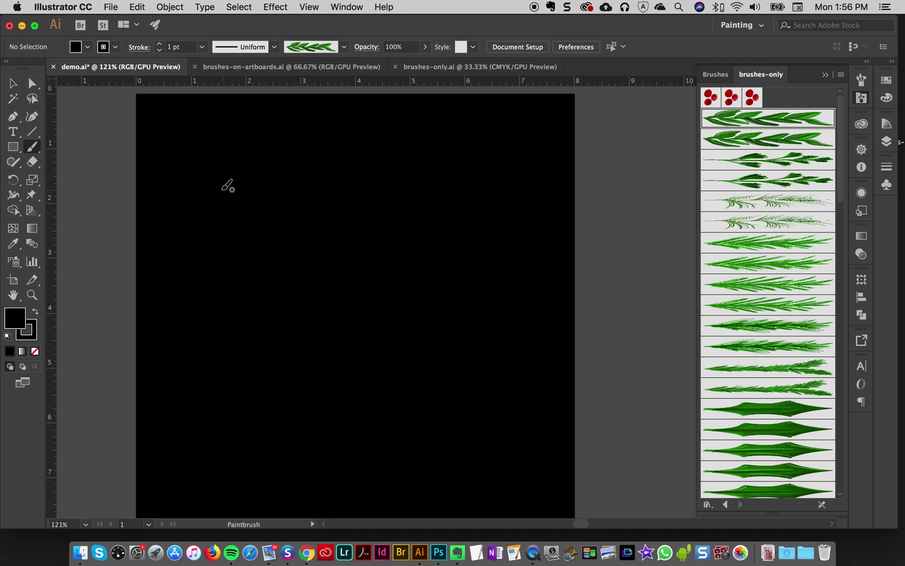
# - Test the same broad-leaf brush with a short and a long downward stroke on the artboard, and undo both
pyautogui.moveTo(199, 192); pyautogui.dragTo(183, 310)
pyautogui.moveTo(264, 170); pyautogui.dragTo(248, 427)
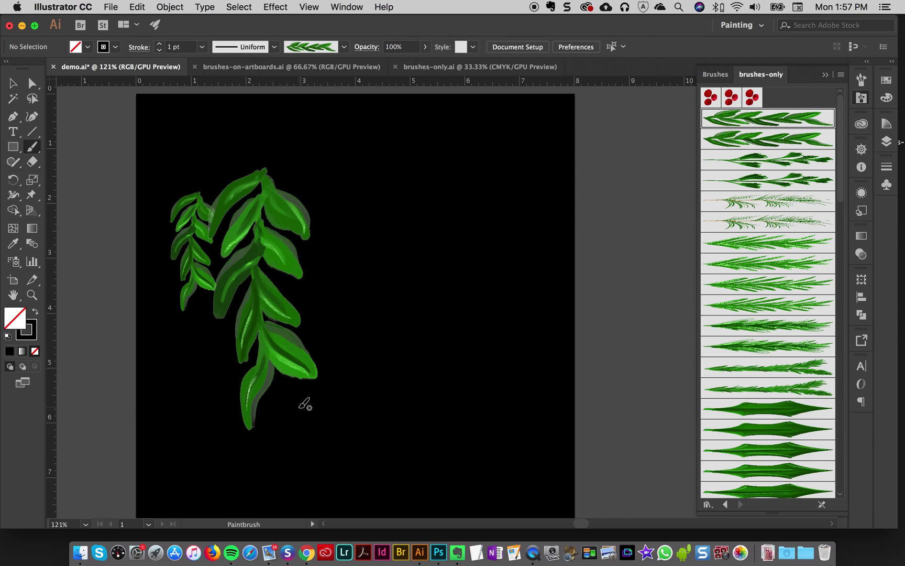
pyautogui.press('super+z')
pyautogui.press('super+z')
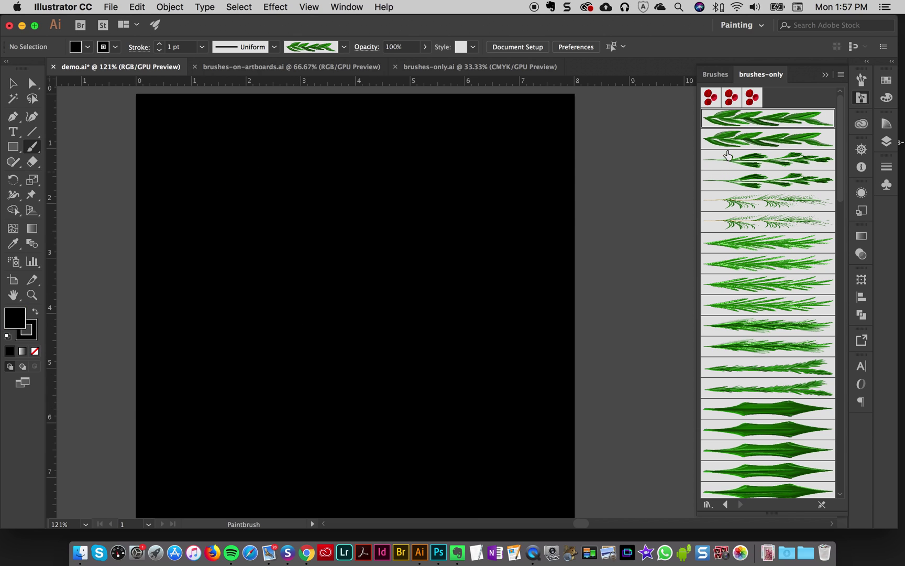
# - Paint a short and a long curved downward stroke side by side with the second broad-leaf art brush
pyautogui.click(735, 146)
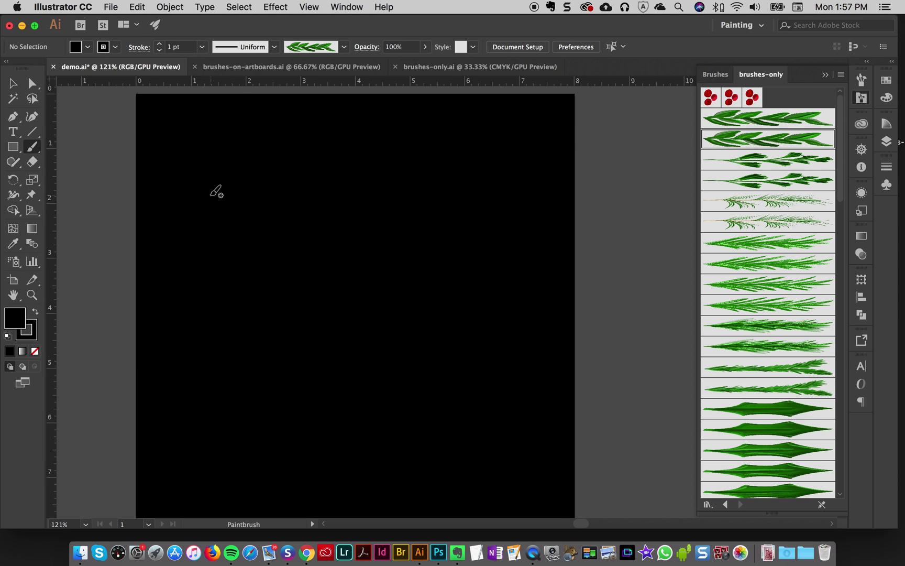
pyautogui.moveTo(208, 204); pyautogui.dragTo(200, 307)
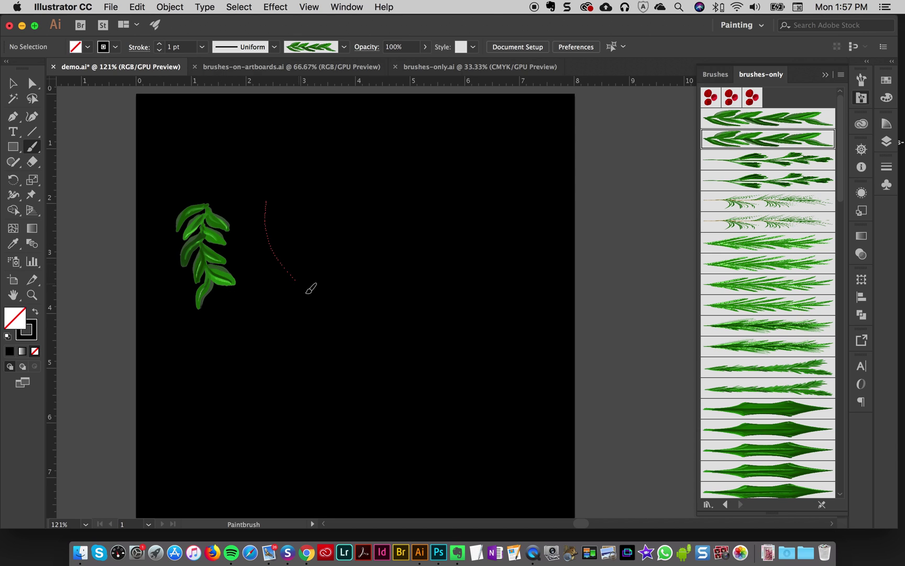
pyautogui.moveTo(317, 443); pyautogui.dragTo(315, 464)
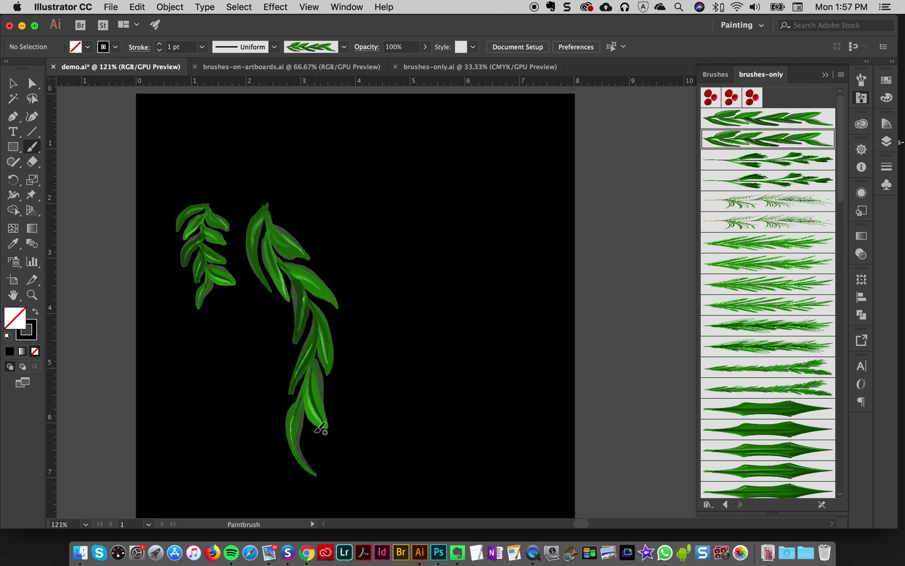
# - Delete the short leaf stroke and duplicate the long curved stroke to its right
pyautogui.click(14, 83)
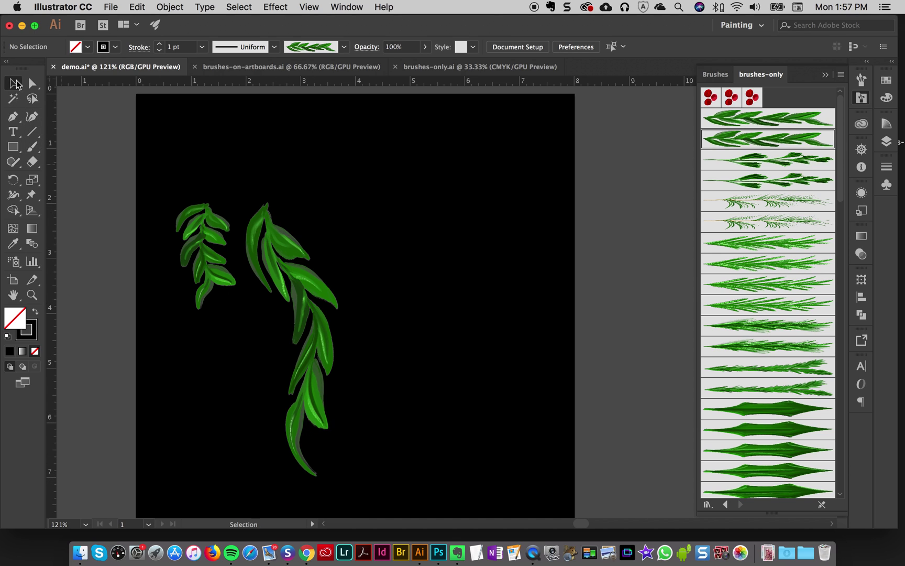
pyautogui.moveTo(182, 174); pyautogui.dragTo(231, 319)
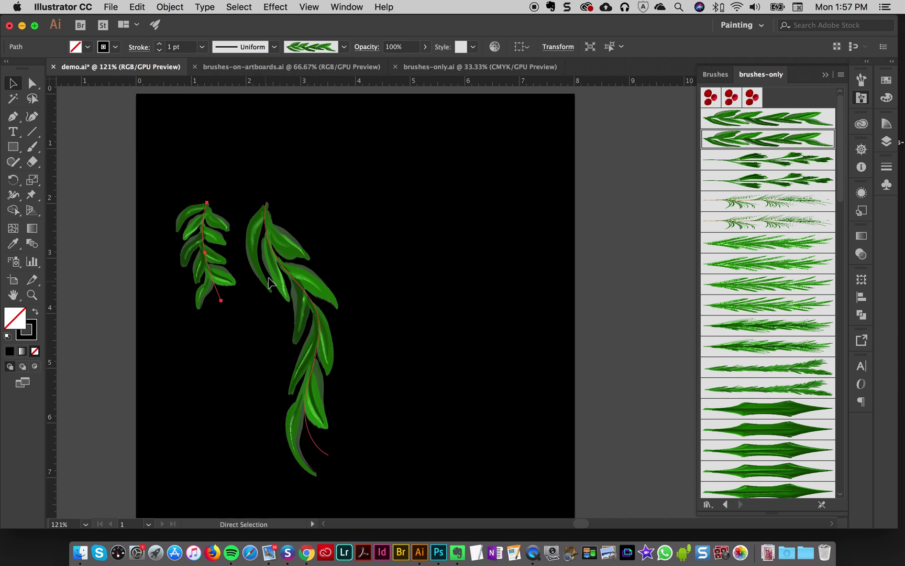
pyautogui.press('Delete')
pyautogui.click(327, 313)
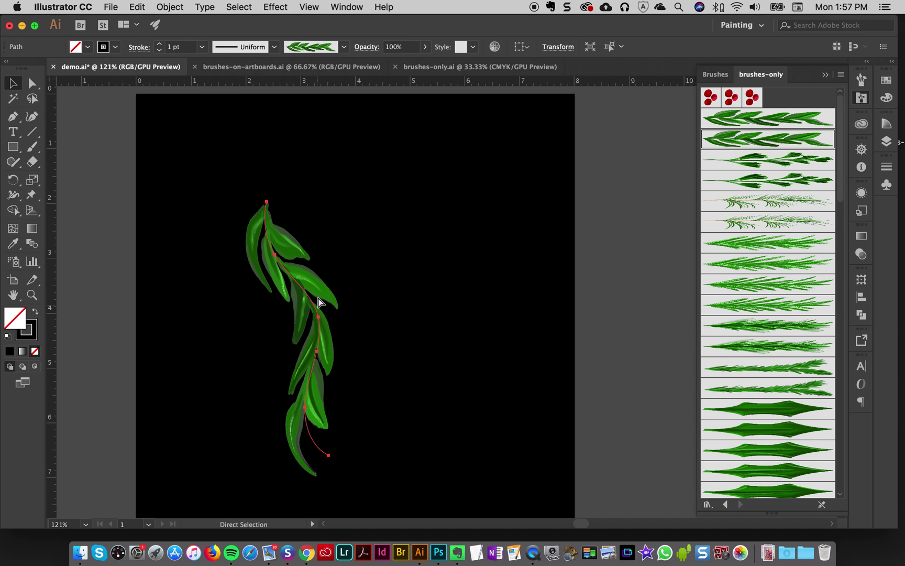
pyautogui.moveTo(304, 297); pyautogui.dragTo(414, 294)
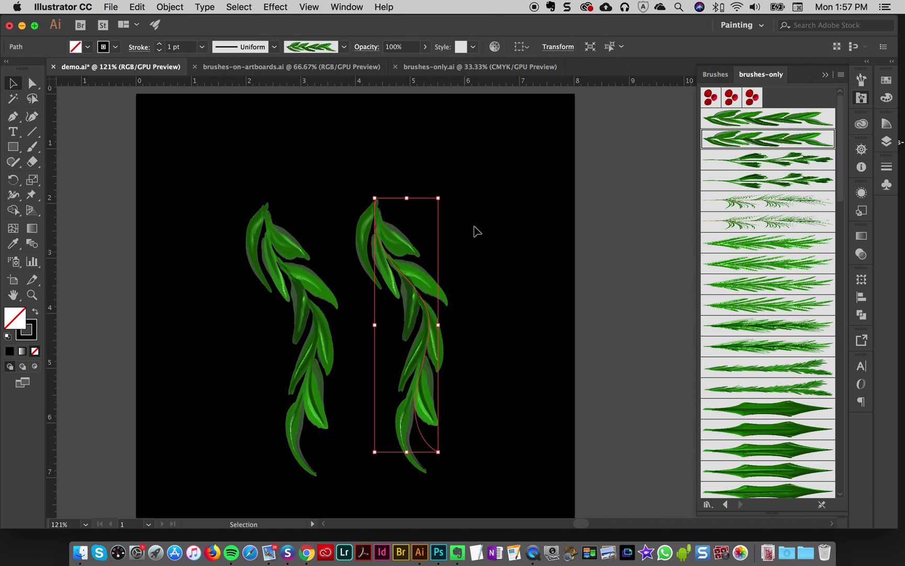
# - Apply the first broad-leaf art brush to the original stroke and the second to its copy, and clear the selection
pyautogui.click(287, 211)
pyautogui.click(327, 309)
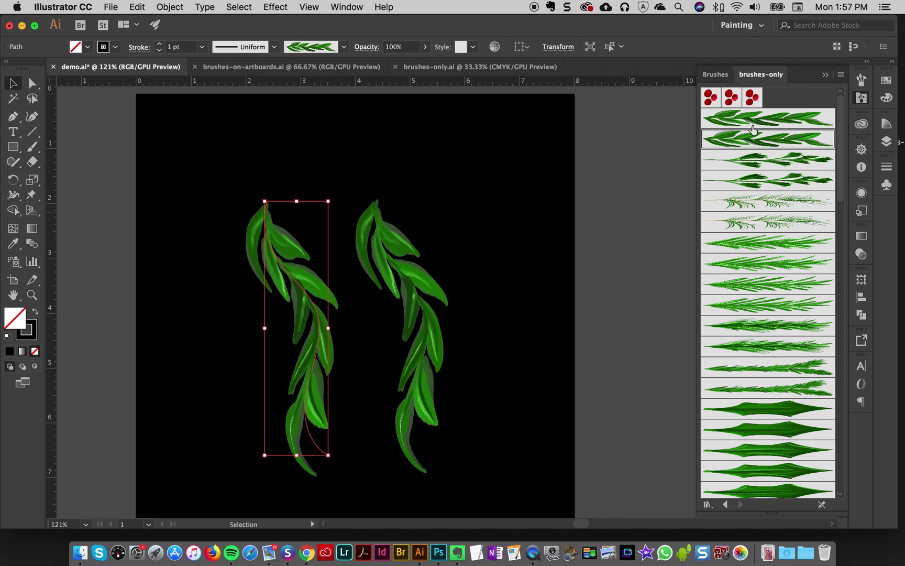
pyautogui.click(727, 126)
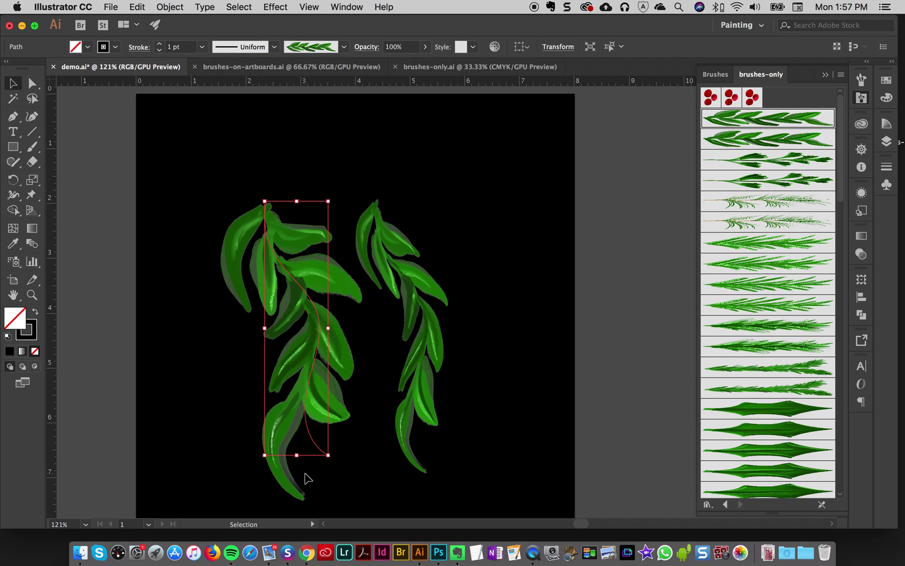
pyautogui.click(505, 205)
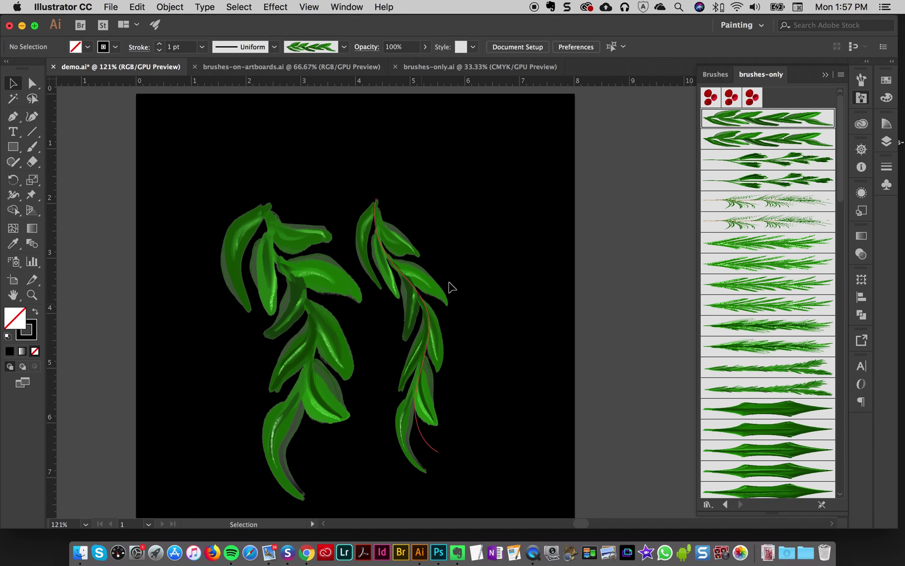
pyautogui.click(738, 146)
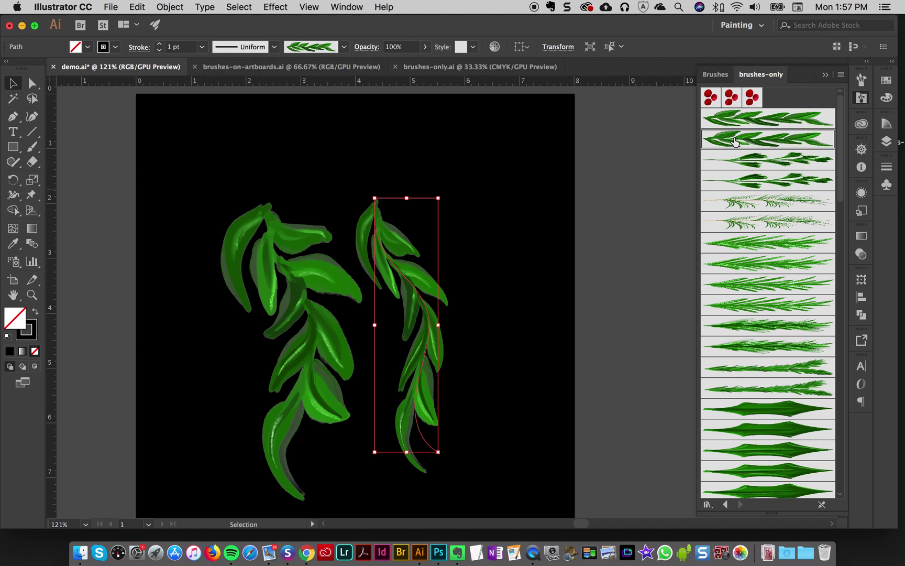
pyautogui.click(541, 266)
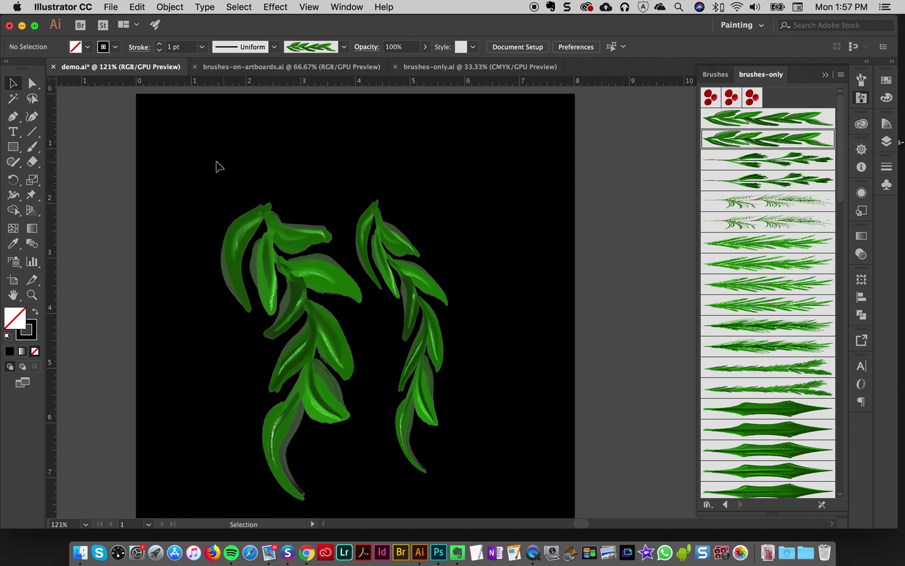
# - Restyle the left stroke with the eleventh art brush and the right stroke with the twelfth, the grey-shaded needle pair
pyautogui.moveTo(198, 153); pyautogui.dragTo(287, 309)
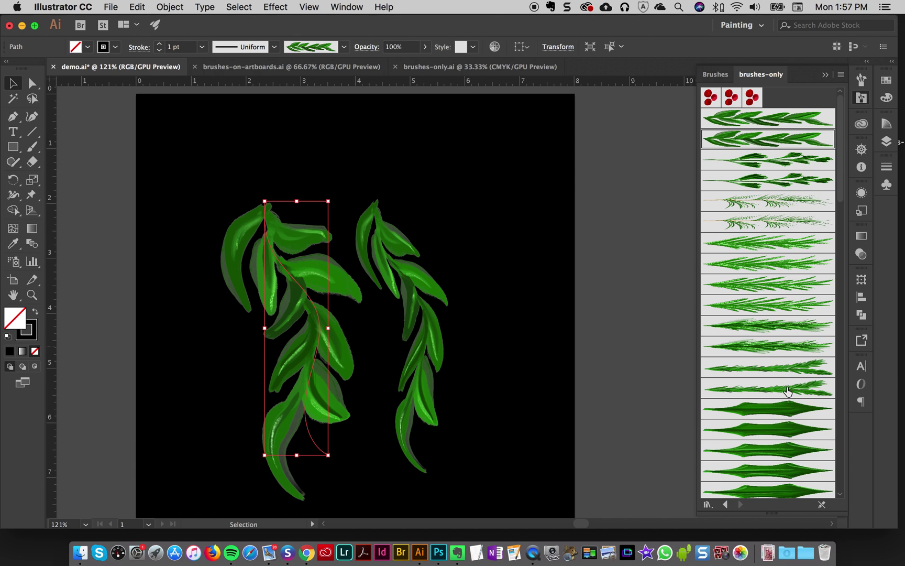
pyautogui.click(765, 333)
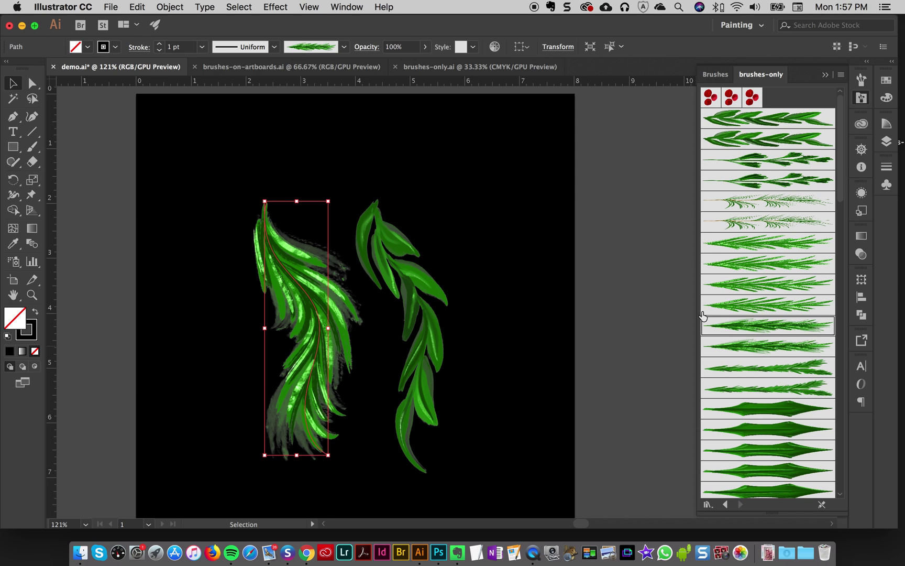
pyautogui.click(543, 248)
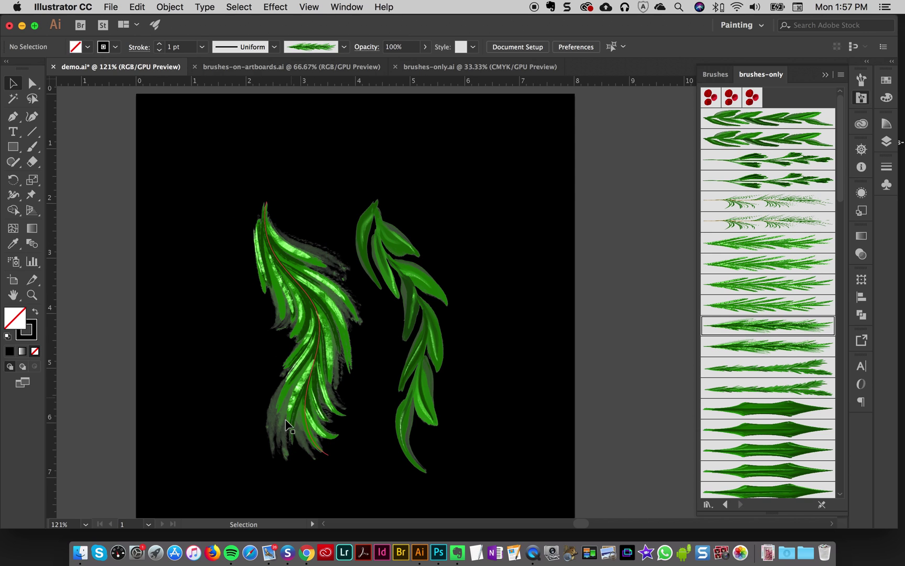
pyautogui.click(257, 261)
pyautogui.click(377, 289)
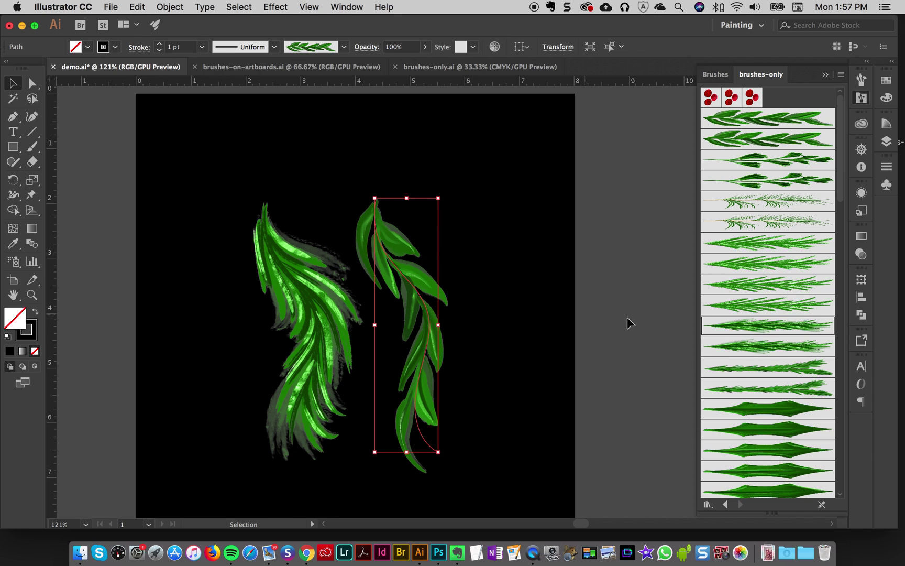
pyautogui.click(754, 350)
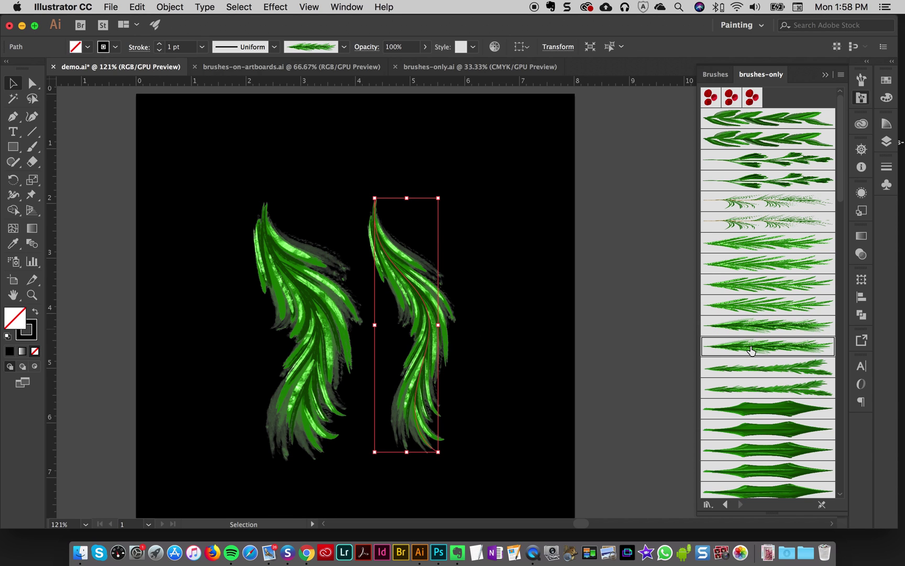
pyautogui.click(520, 314)
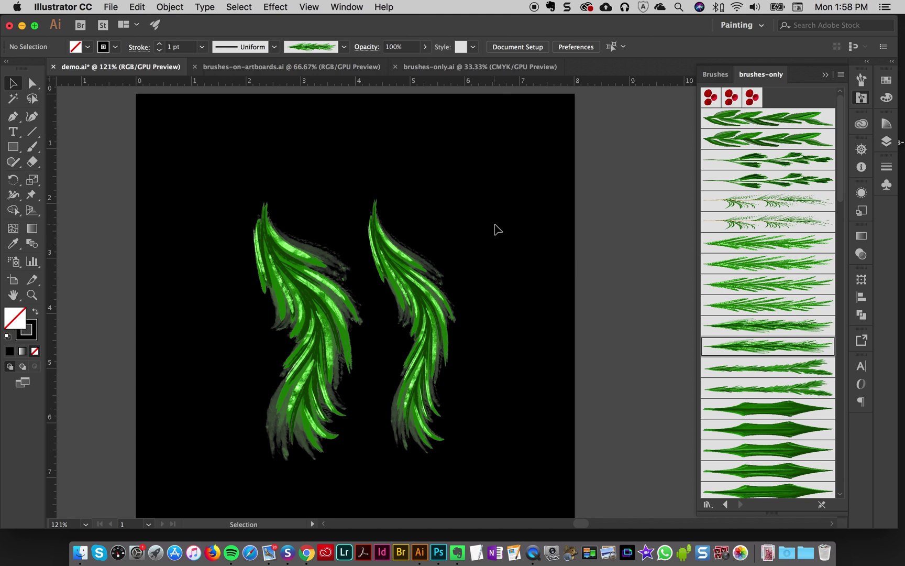
# - Apply the first darker-green lobed-leaf art brush to the left stroke and its textured variant, Art Brush 14, to the right stroke
pyautogui.scroll(-15, 827, 293)
pyautogui.scroll(-10, 816, 322)
pyautogui.scroll(10, 796, 378)
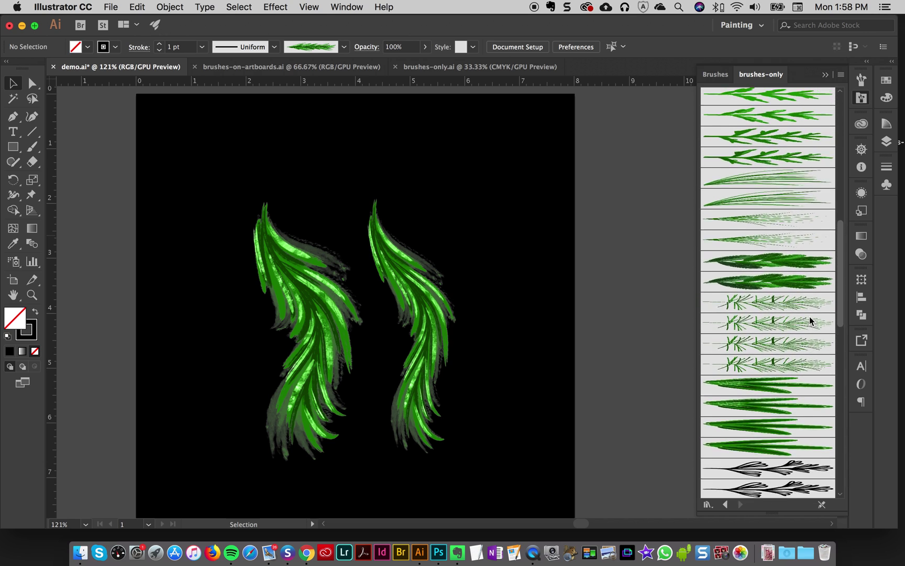
pyautogui.scroll(2, 810, 314)
pyautogui.moveTo(235, 157); pyautogui.dragTo(275, 269)
pyautogui.click(758, 194)
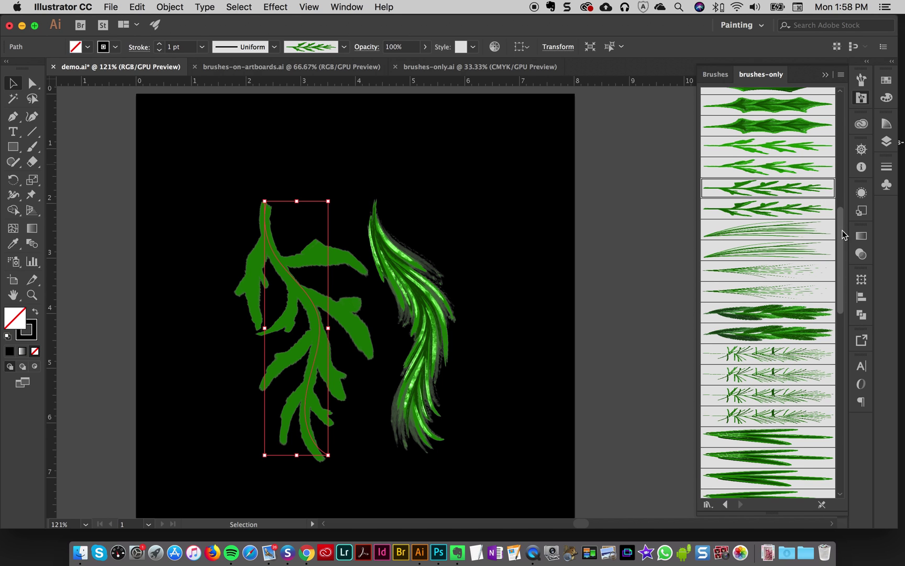
pyautogui.moveTo(843, 229); pyautogui.dragTo(845, 205)
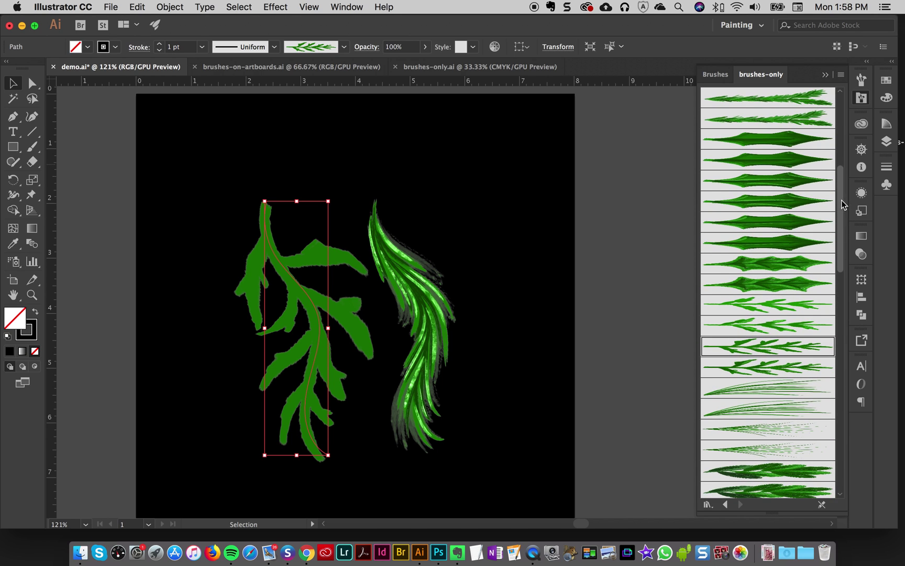
pyautogui.click(516, 191)
pyautogui.click(265, 210)
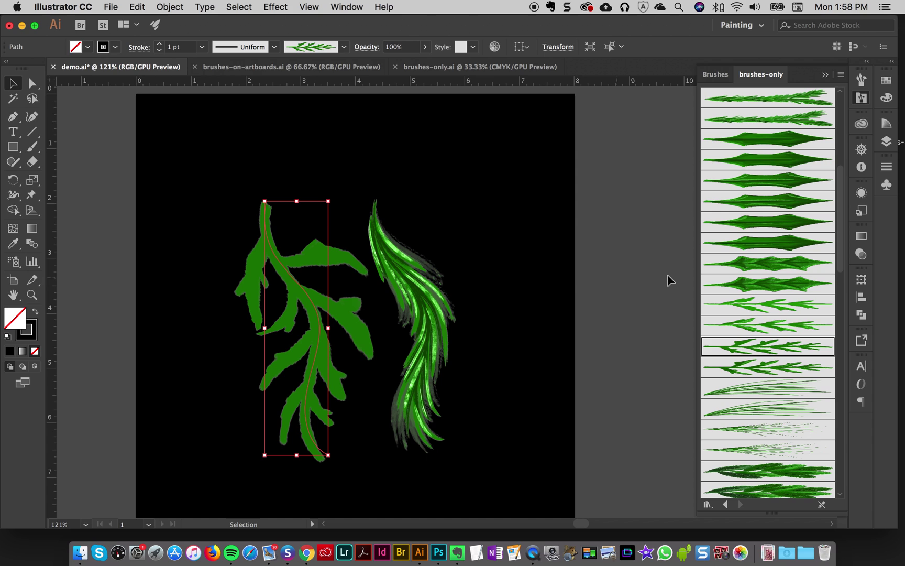
pyautogui.click(430, 369)
pyautogui.click(769, 373)
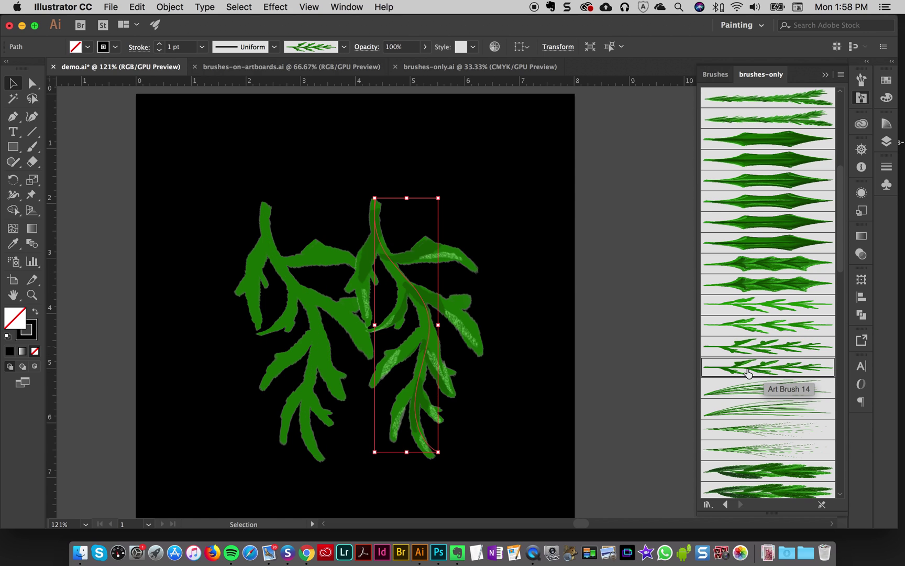
# - Restyle the right stroke with the second lighter-green lobed-leaf brush and the left stroke with the first, and clear the selection
pyautogui.click(750, 332)
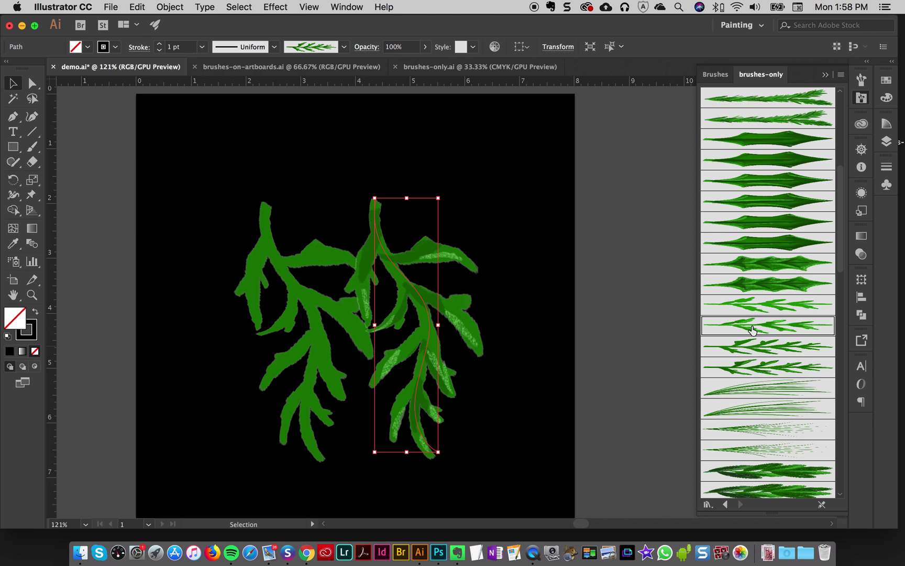
pyautogui.click(570, 205)
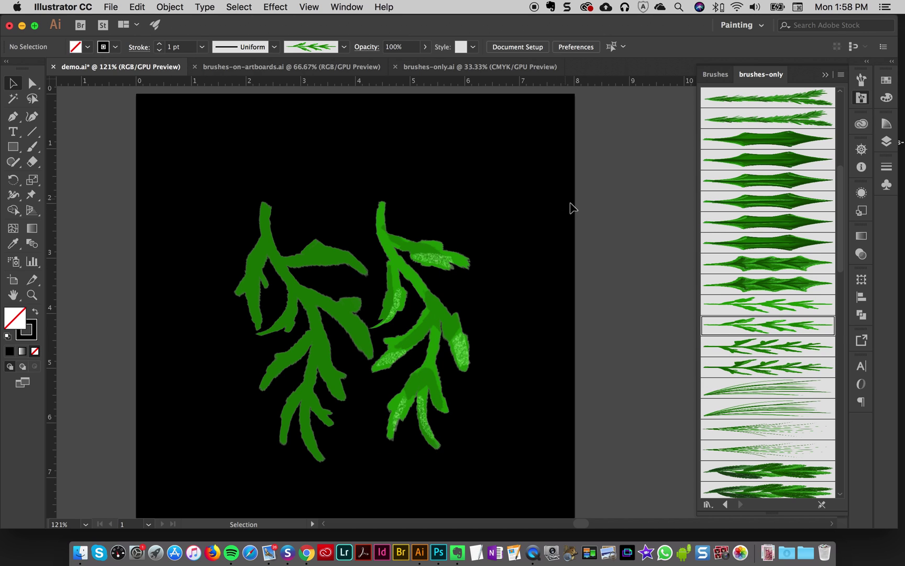
pyautogui.click(298, 289)
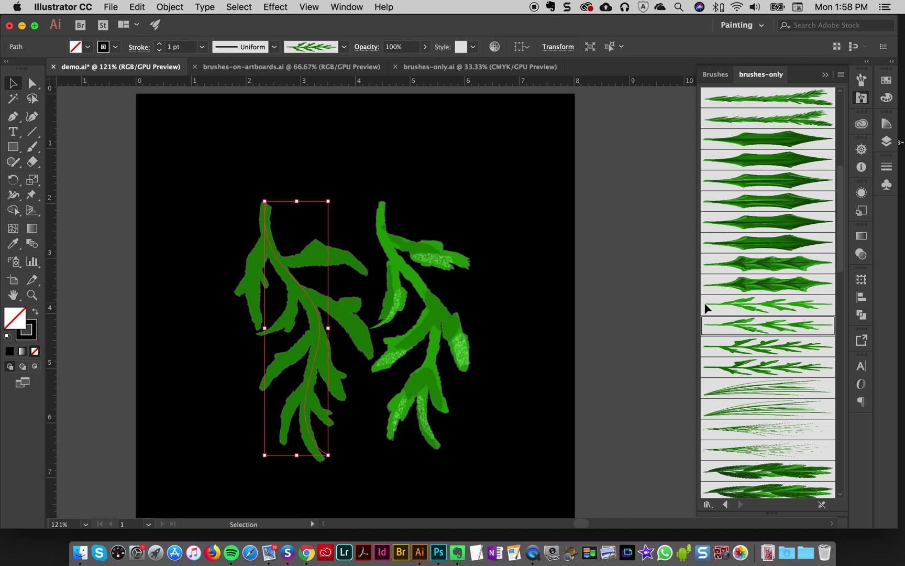
pyautogui.click(757, 304)
pyautogui.click(523, 242)
# - Delete both sample strokes from the artboard and choose the fifth art brush, the first fine-needle sprig, from the library
pyautogui.moveTo(167, 187); pyautogui.dragTo(475, 314)
pyautogui.press('Delete')
pyautogui.moveTo(844, 257); pyautogui.dragTo(843, 198)
pyautogui.click(737, 168)
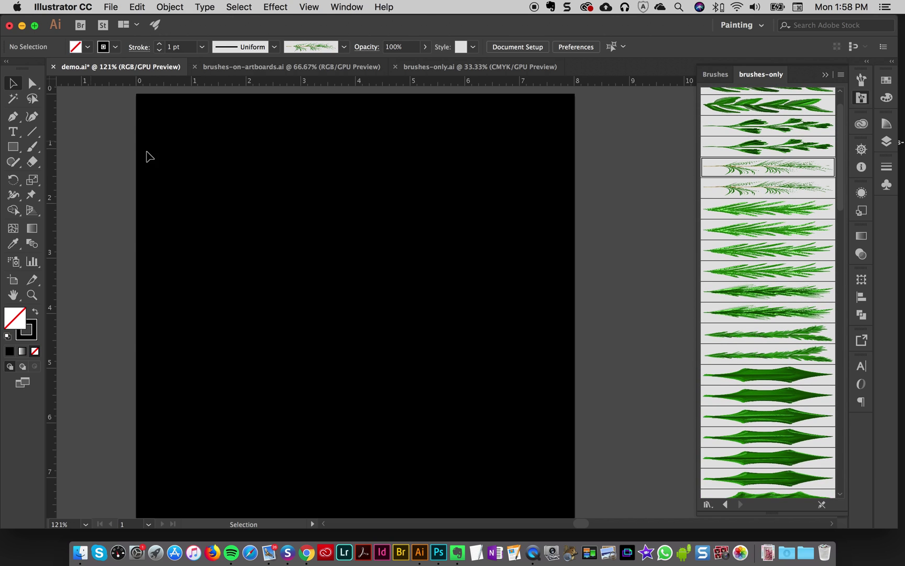
# - Paint a short downward stroke with the first fine-needle sprig brush and a longer curved stroke beside it with the second
pyautogui.click(33, 146)
pyautogui.moveTo(264, 152); pyautogui.dragTo(254, 335)
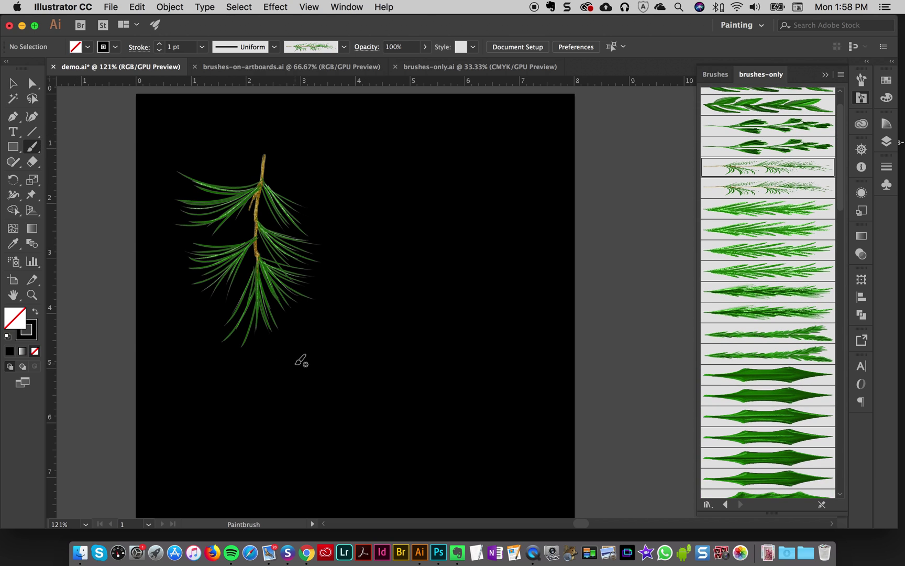
pyautogui.click(734, 194)
pyautogui.moveTo(409, 141); pyautogui.dragTo(465, 367)
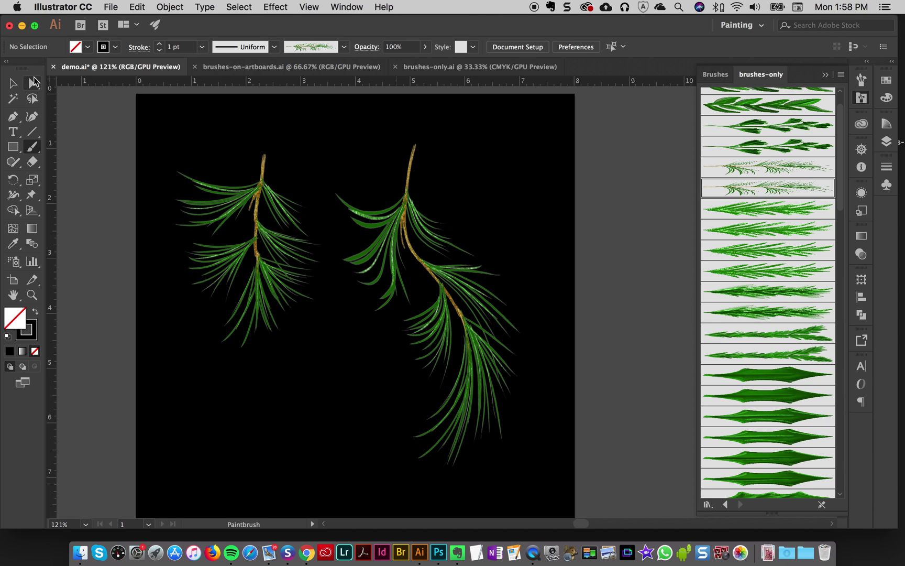
# - Delete both fine-needle strokes from the artboard
pyautogui.click(13, 83)
pyautogui.moveTo(156, 126); pyautogui.dragTo(574, 277)
pyautogui.press('Delete')
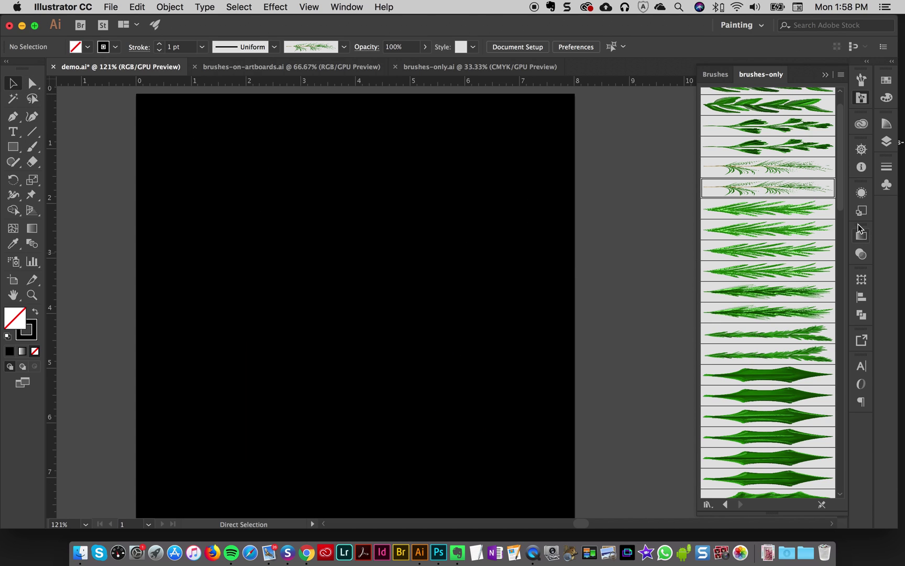
# - Paint a leafy sprig with the first art brush and a second sprig from the same base with the third art brush
pyautogui.moveTo(843, 148); pyautogui.dragTo(827, 85)
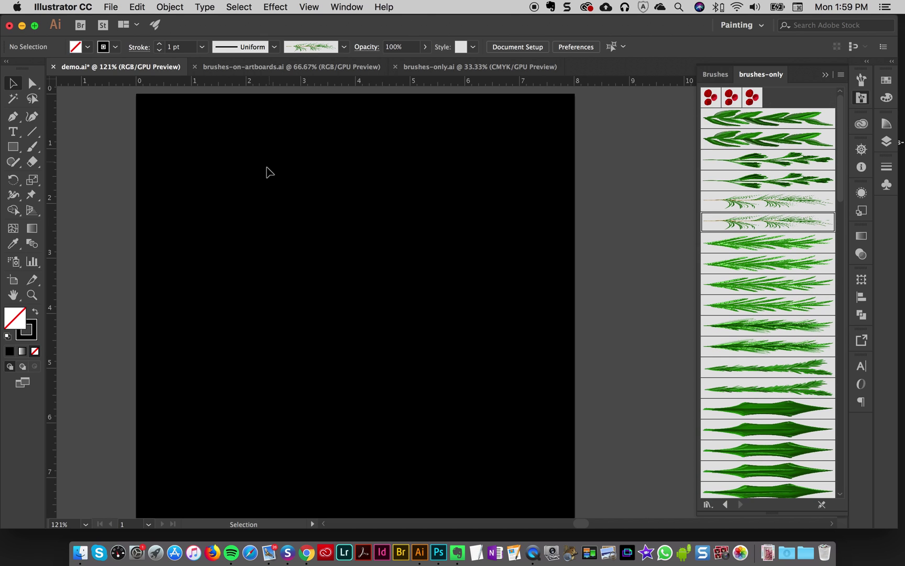
pyautogui.click(36, 148)
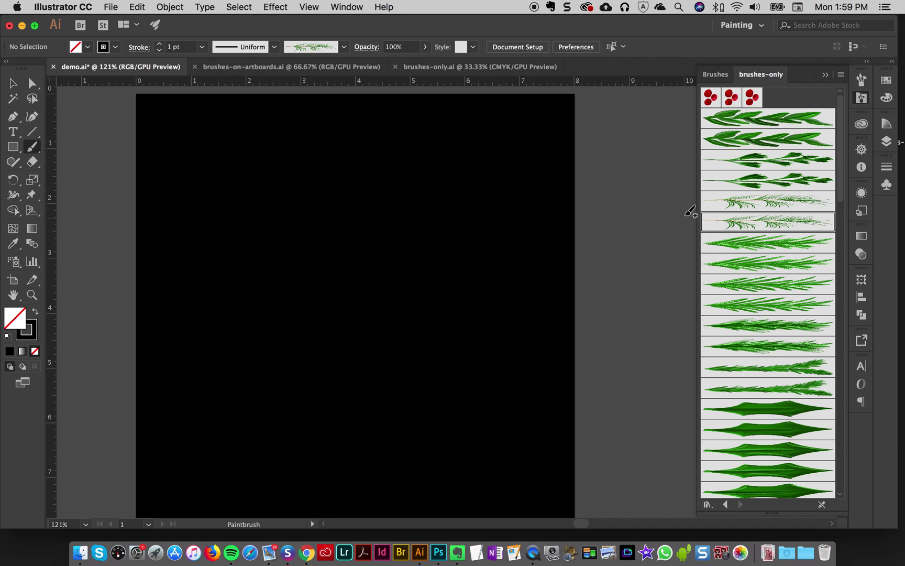
pyautogui.click(739, 125)
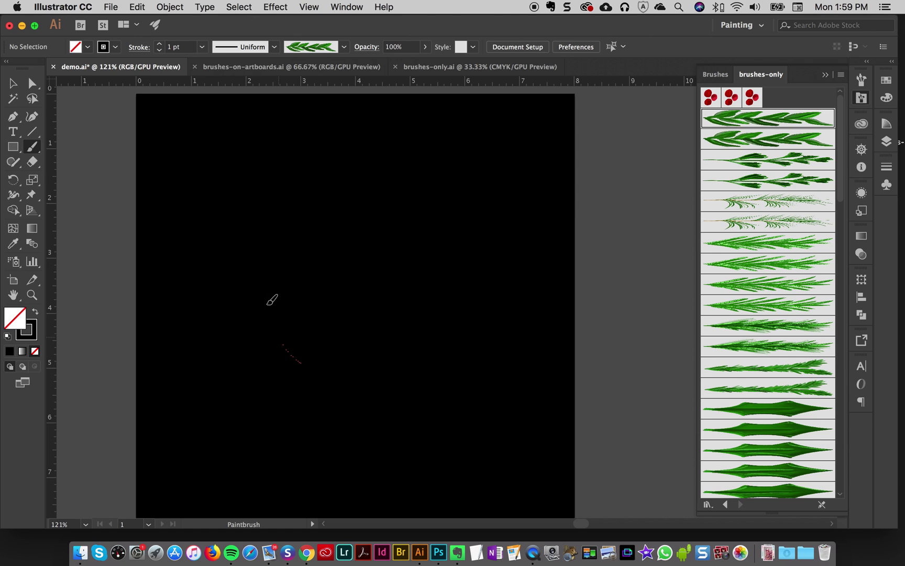
pyautogui.moveTo(300, 356); pyautogui.dragTo(281, 270)
pyautogui.click(734, 161)
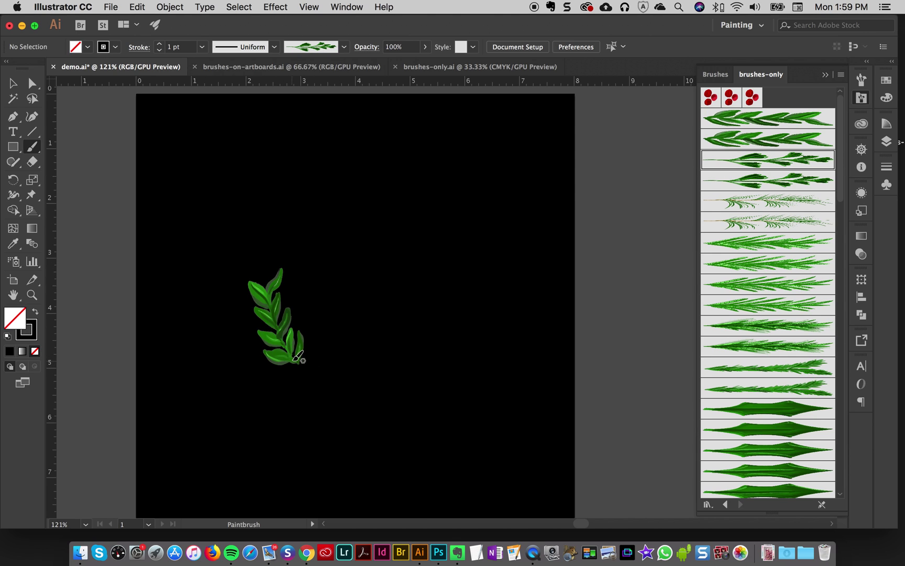
pyautogui.moveTo(294, 361); pyautogui.dragTo(224, 302)
# - Add three needle sprigs fanning out from the cluster's base with the ninth art brush
pyautogui.click(757, 287)
pyautogui.moveTo(305, 360); pyautogui.dragTo(312, 287)
pyautogui.moveTo(302, 371); pyautogui.dragTo(225, 366)
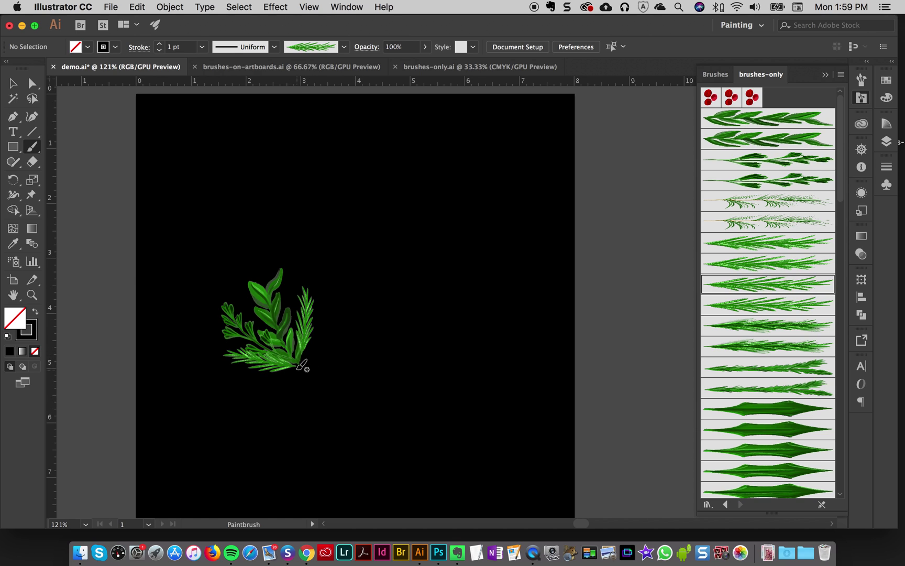
pyautogui.moveTo(297, 369); pyautogui.dragTo(330, 306)
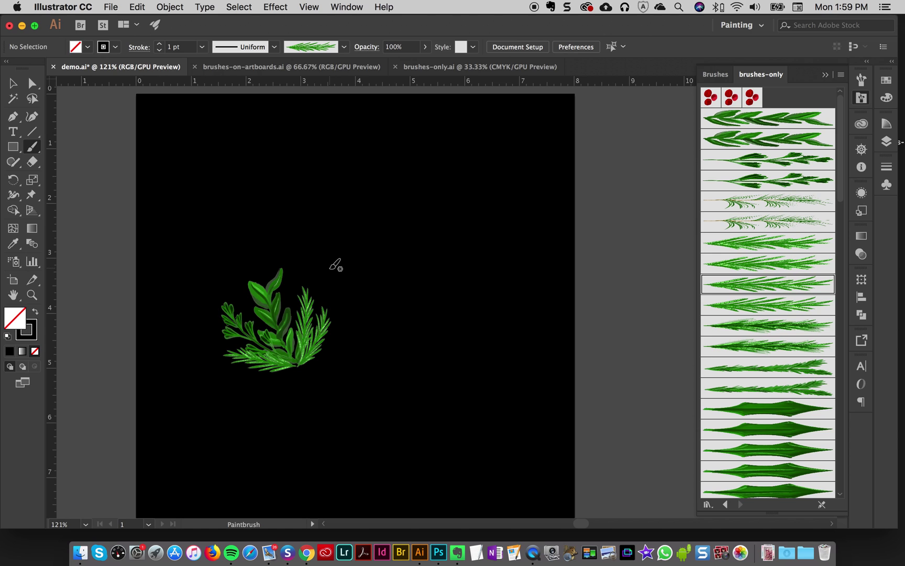
# - Delete the whole foliage cluster from the artboard
pyautogui.click(13, 83)
pyautogui.moveTo(197, 222)
pyautogui.mouseDown()
pyautogui.moveTo(371, 390)
pyautogui.moveTo(428, 376)
pyautogui.mouseUp()
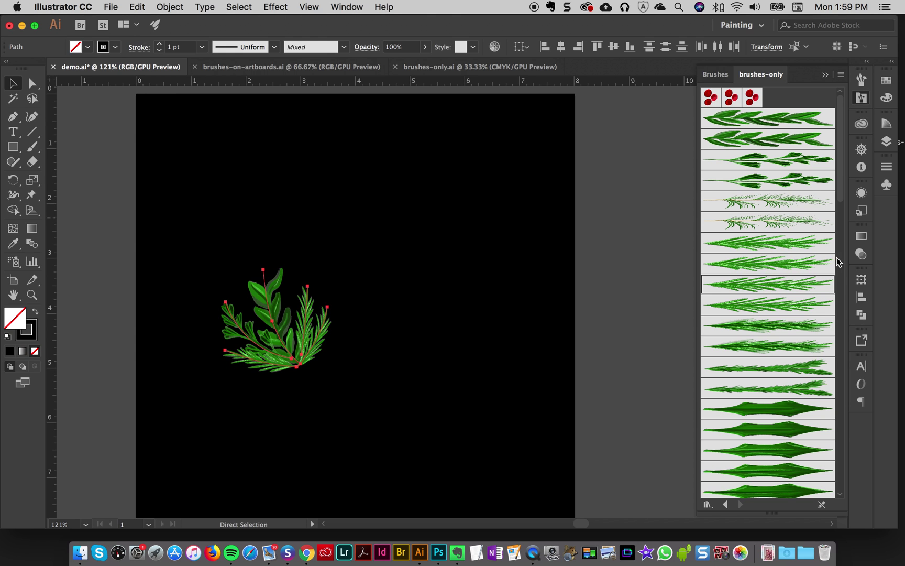
pyautogui.press('Delete')
# - Paint three holly leaves fanning out from a common centre with the first veined holly art brush
pyautogui.scroll(-5, 831, 231)
pyautogui.scroll(-8, 831, 229)
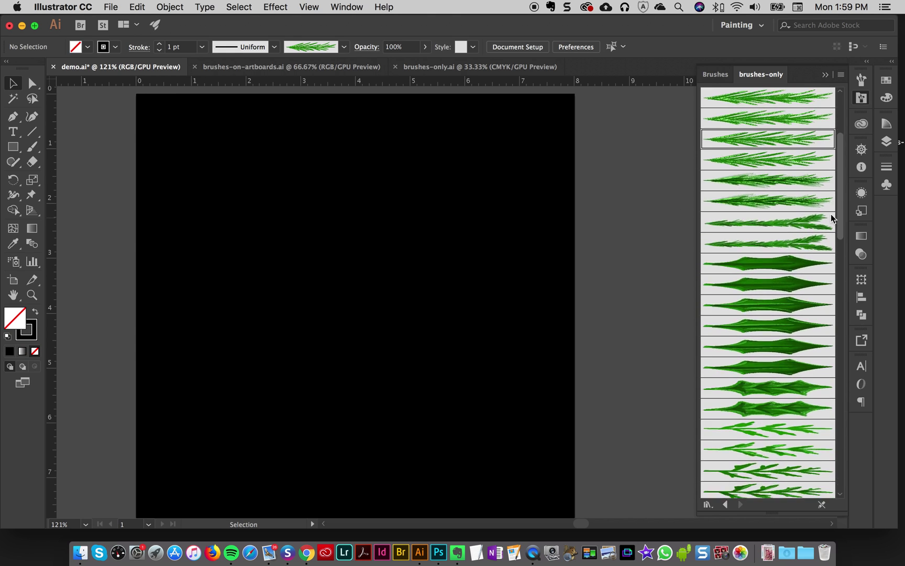
pyautogui.scroll(-5, 816, 288)
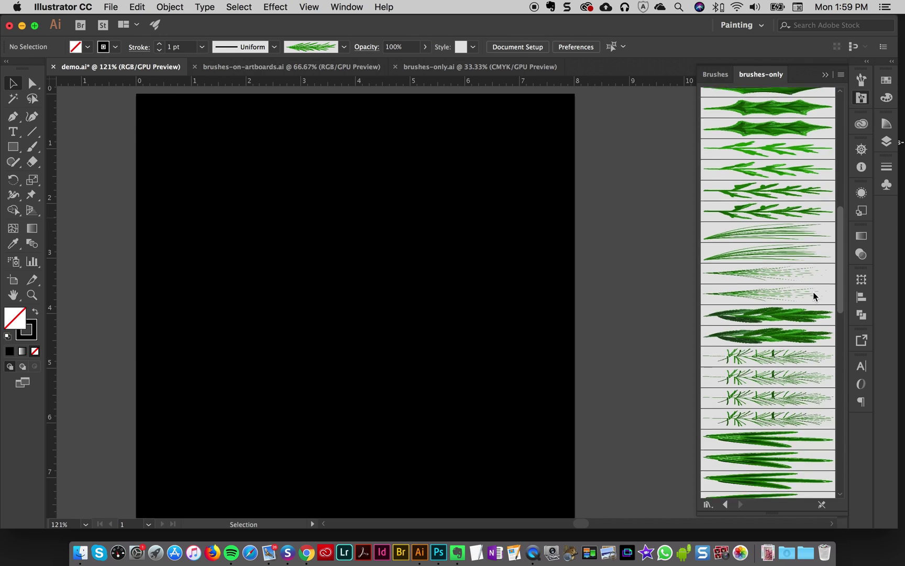
pyautogui.scroll(-10, 806, 310)
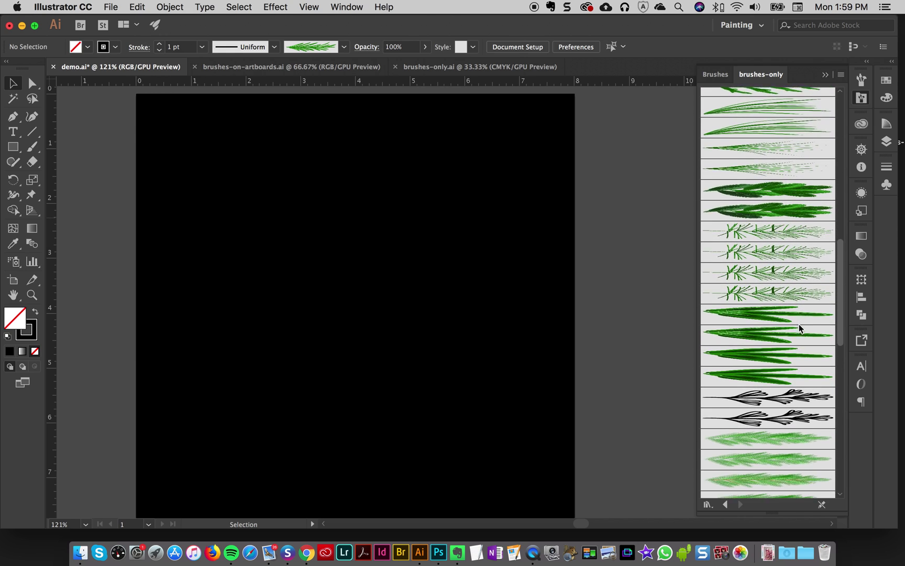
pyautogui.scroll(3, 775, 388)
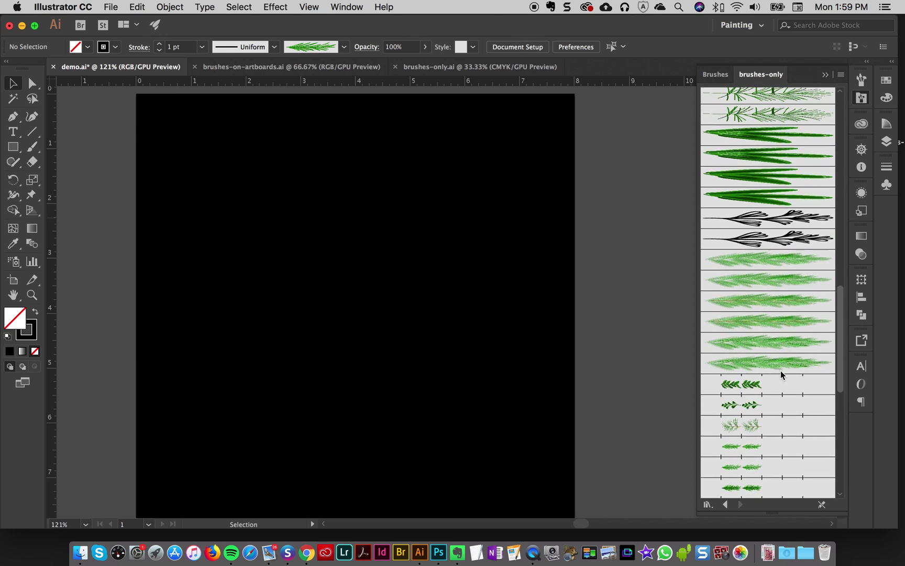
pyautogui.click(32, 149)
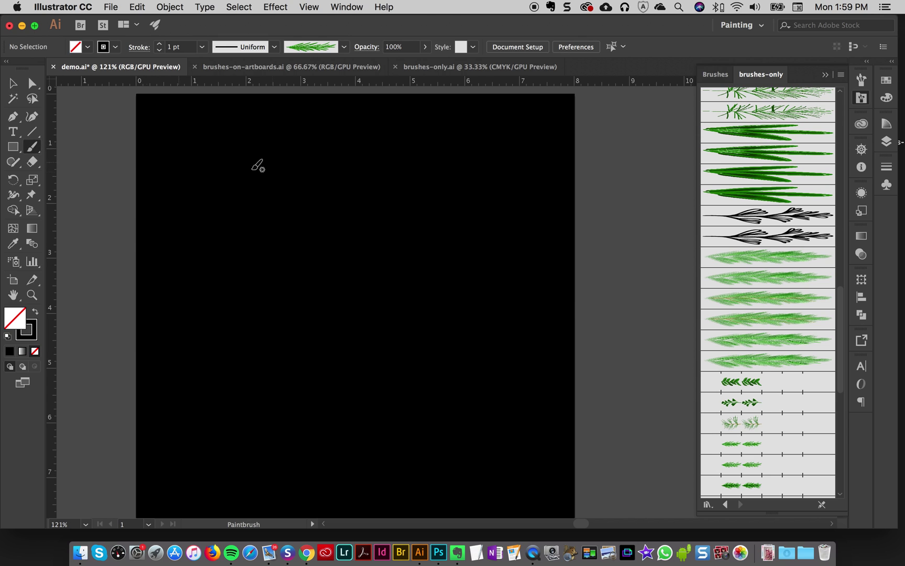
pyautogui.moveTo(839, 309); pyautogui.dragTo(838, 195)
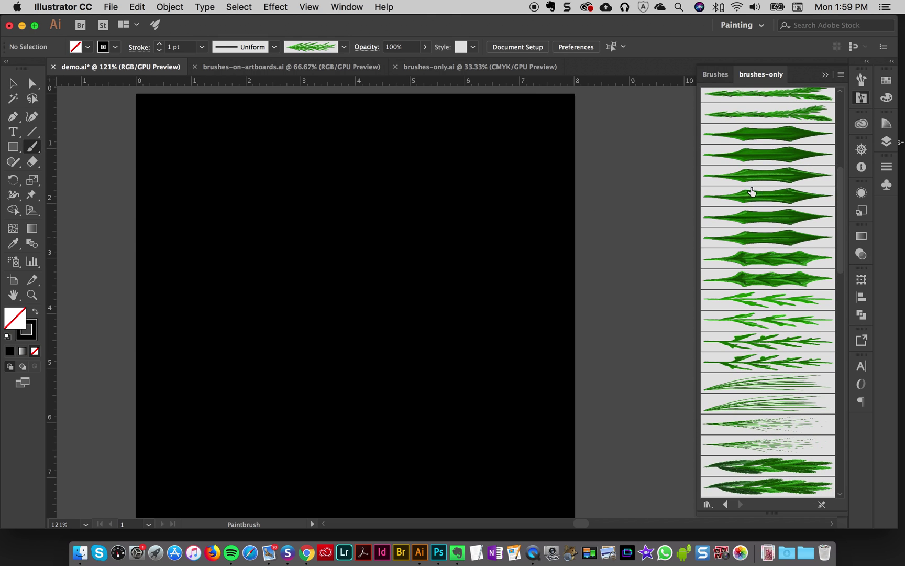
pyautogui.click(756, 266)
pyautogui.moveTo(229, 207)
pyautogui.mouseDown()
pyautogui.moveTo(291, 265)
pyautogui.moveTo(311, 203)
pyautogui.mouseUp()
pyautogui.moveTo(300, 268); pyautogui.dragTo(385, 243)
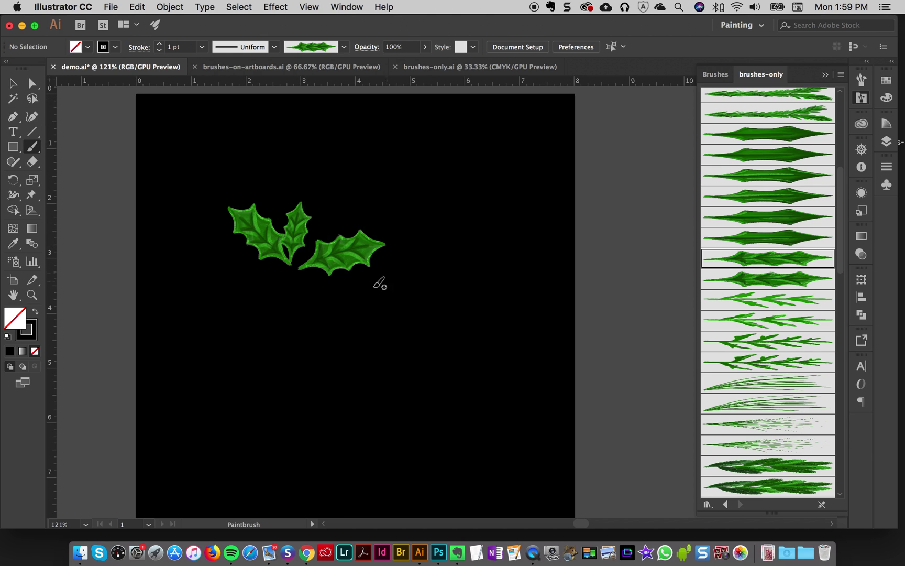
# - Complete the holly rosette with four more leaves around the lower and left sides of the centre
pyautogui.moveTo(326, 294); pyautogui.dragTo(421, 350)
pyautogui.moveTo(286, 279)
pyautogui.mouseDown()
pyautogui.moveTo(297, 377)
pyautogui.moveTo(215, 341)
pyautogui.mouseUp()
pyautogui.moveTo(266, 266); pyautogui.dragTo(174, 254)
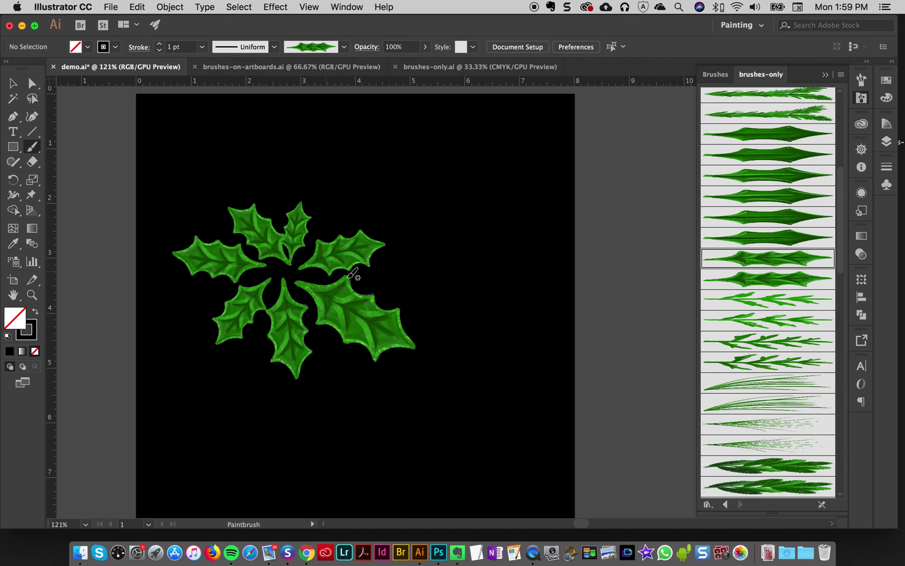
# - Delete all the holly leaves from the artboard
pyautogui.press('v')
pyautogui.moveTo(157, 163); pyautogui.dragTo(379, 385)
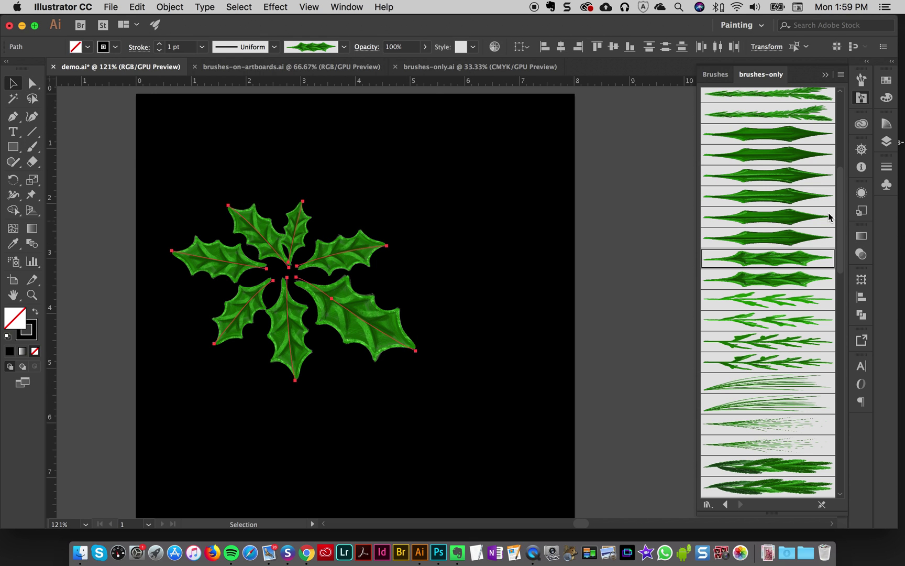
pyautogui.press('Delete')
# - Paint a long looping stroke across the artboard with the last of the six pale-green pine art brushes
pyautogui.scroll(-10, 835, 208)
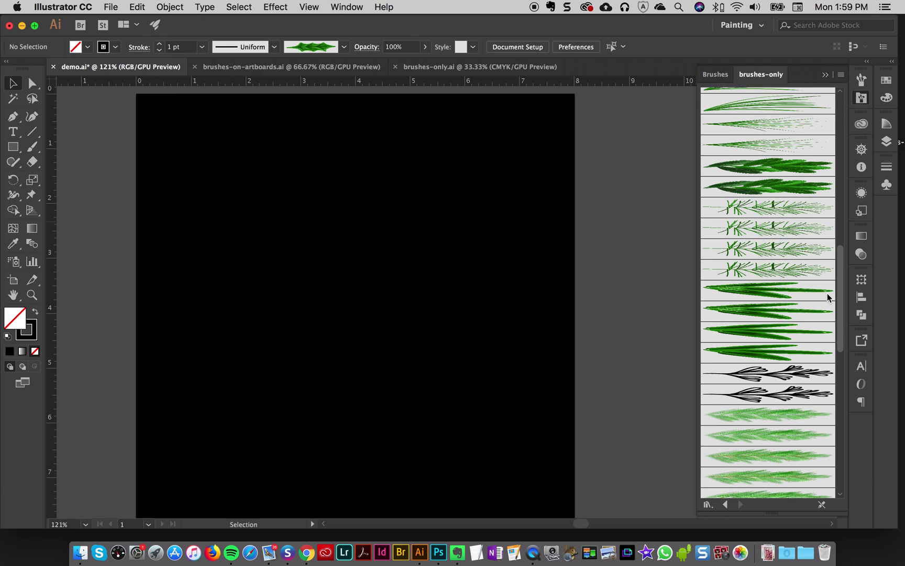
pyautogui.scroll(-5, 827, 298)
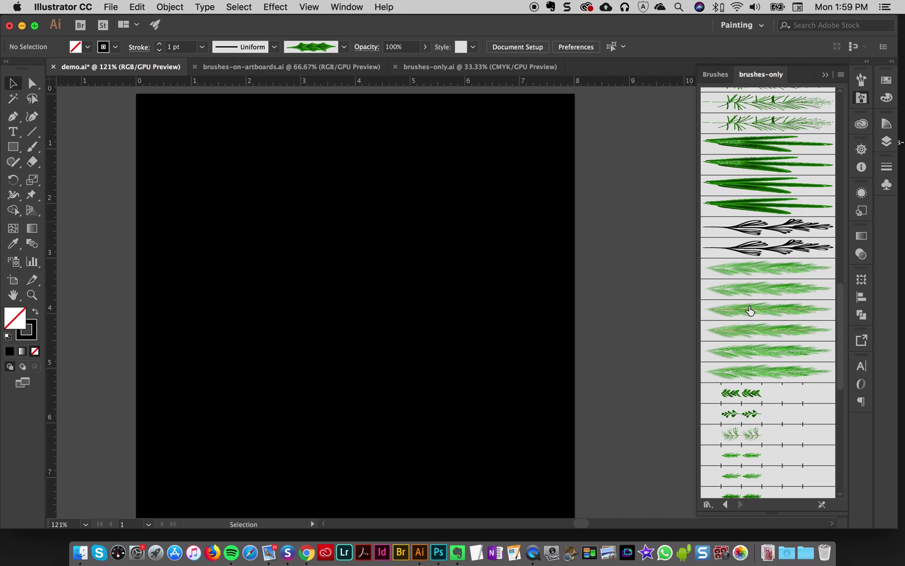
pyautogui.click(754, 352)
pyautogui.press('b')
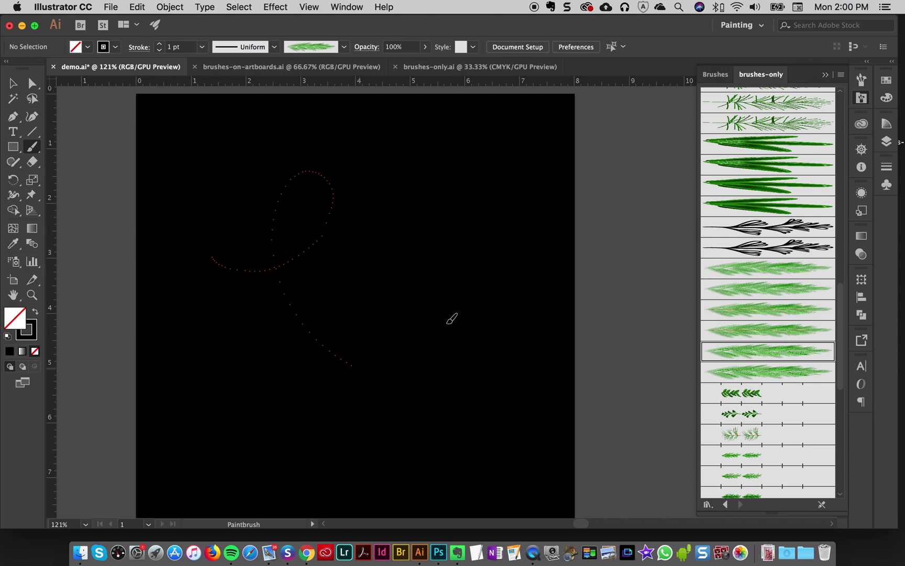
pyautogui.press('cmd+z')
pyautogui.click(719, 372)
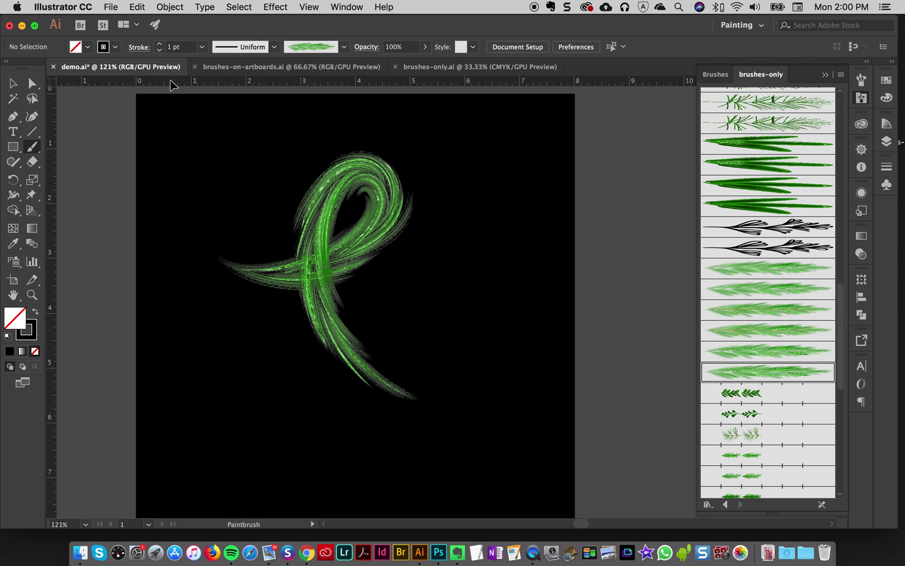
# - Select the looping stroke and restyle it with Art Brush 4 copy, the eighth art brush in the library
pyautogui.click(13, 82)
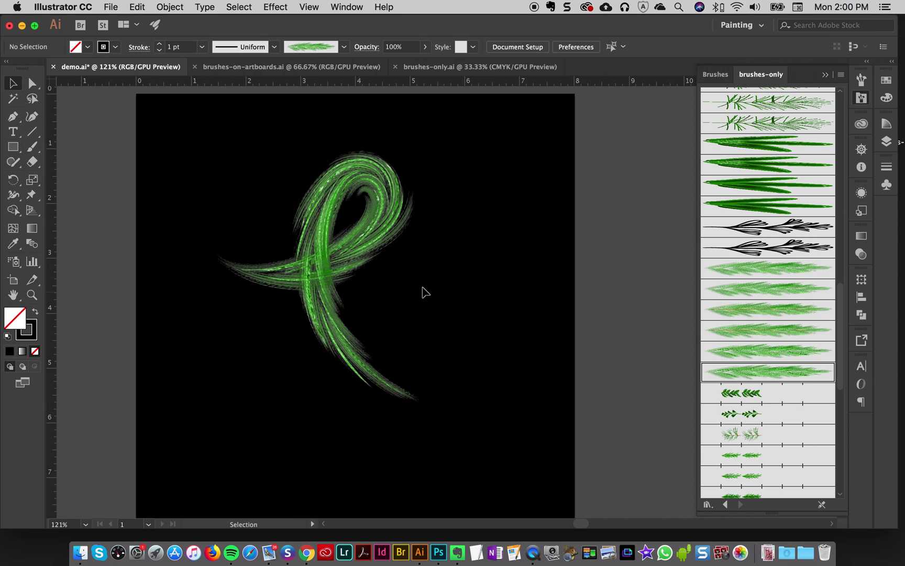
pyautogui.moveTo(237, 149); pyautogui.dragTo(393, 330)
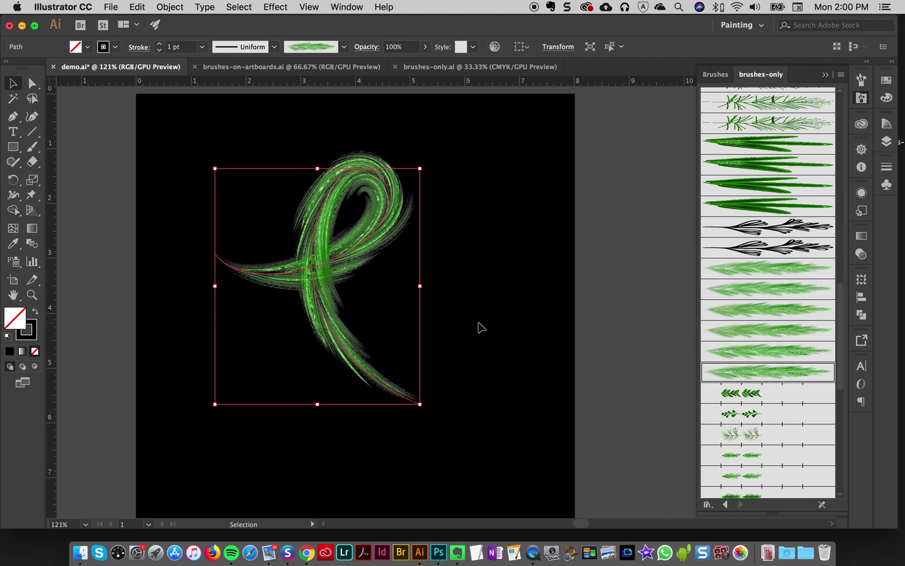
pyautogui.click(474, 270)
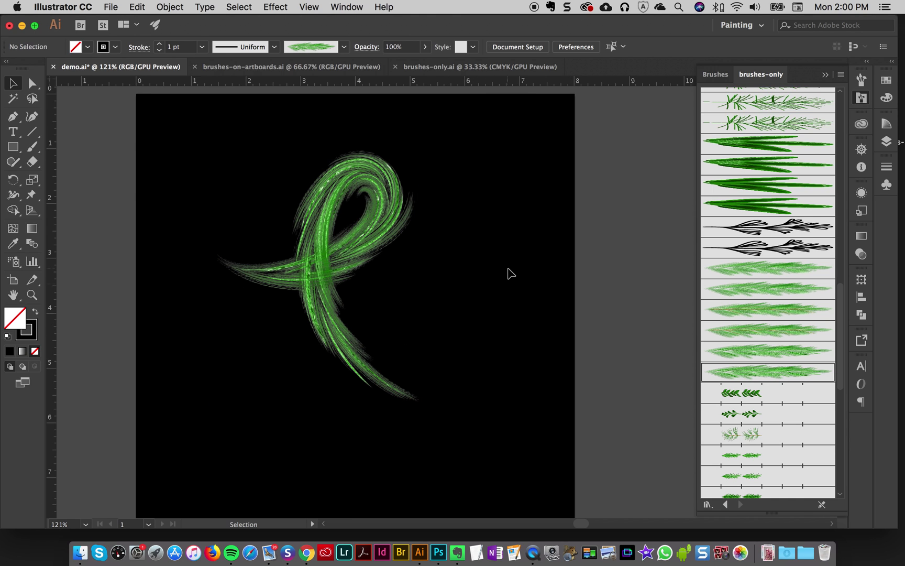
pyautogui.moveTo(220, 149); pyautogui.dragTo(591, 322)
pyautogui.moveTo(836, 299)
pyautogui.mouseDown()
pyautogui.moveTo(840, 308)
pyautogui.moveTo(832, 131)
pyautogui.mouseUp()
pyautogui.click(753, 208)
pyautogui.click(752, 231)
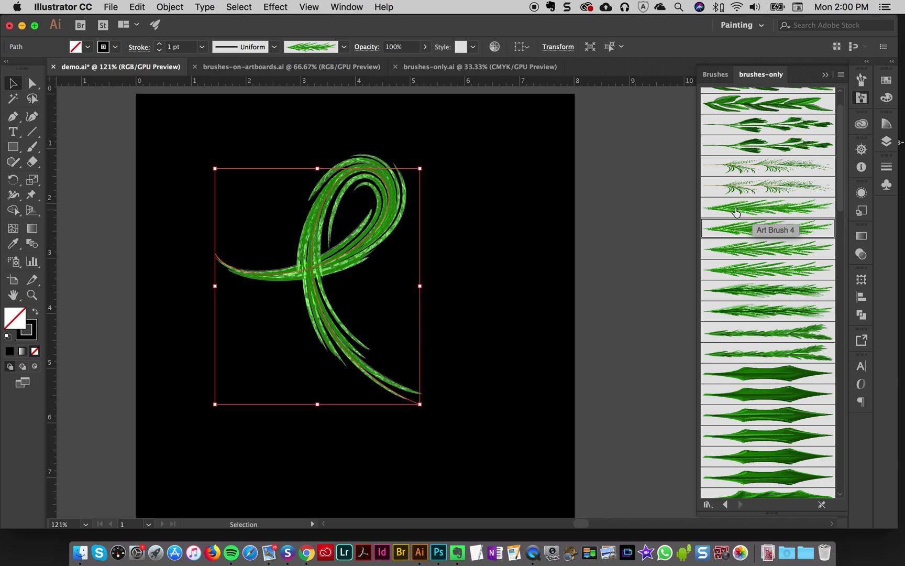
pyautogui.click(525, 176)
pyautogui.click(367, 247)
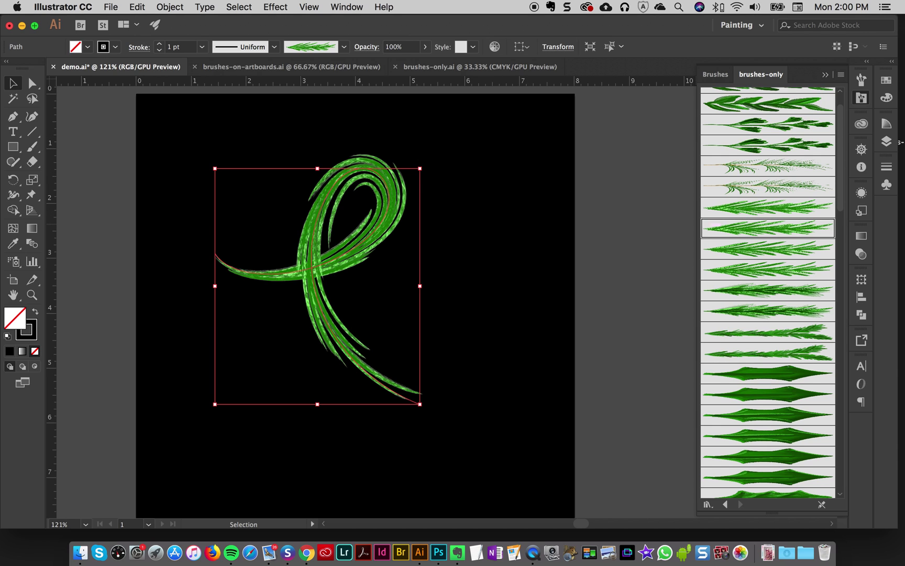
# - Compare Art Brush 4 with Art Brush 4 copy on the loop, keep the copy, and clear the selection
pyautogui.click(753, 209)
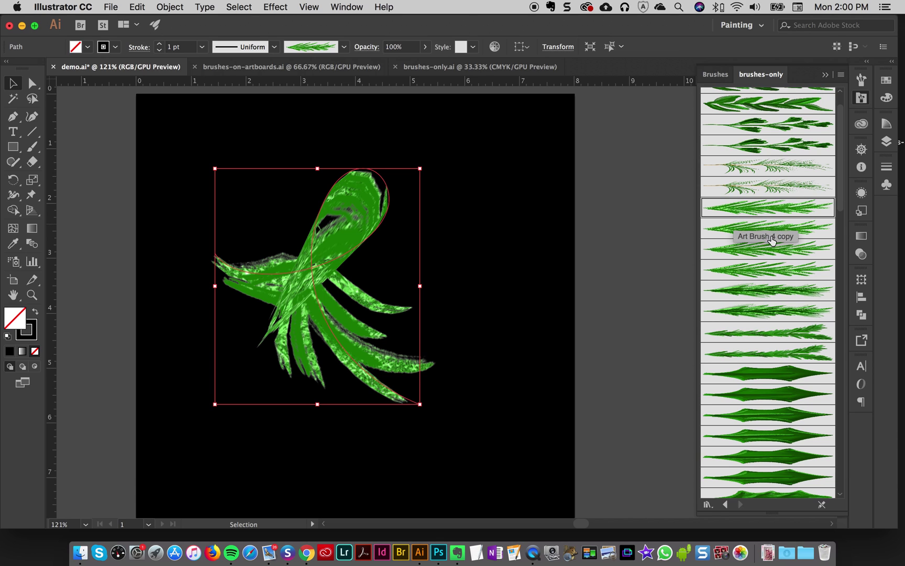
pyautogui.click(723, 232)
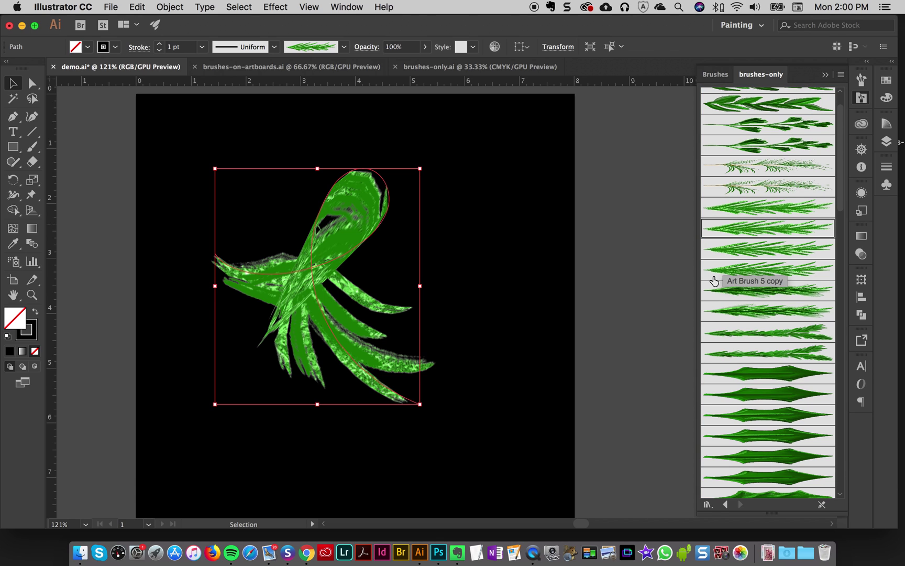
pyautogui.click(740, 236)
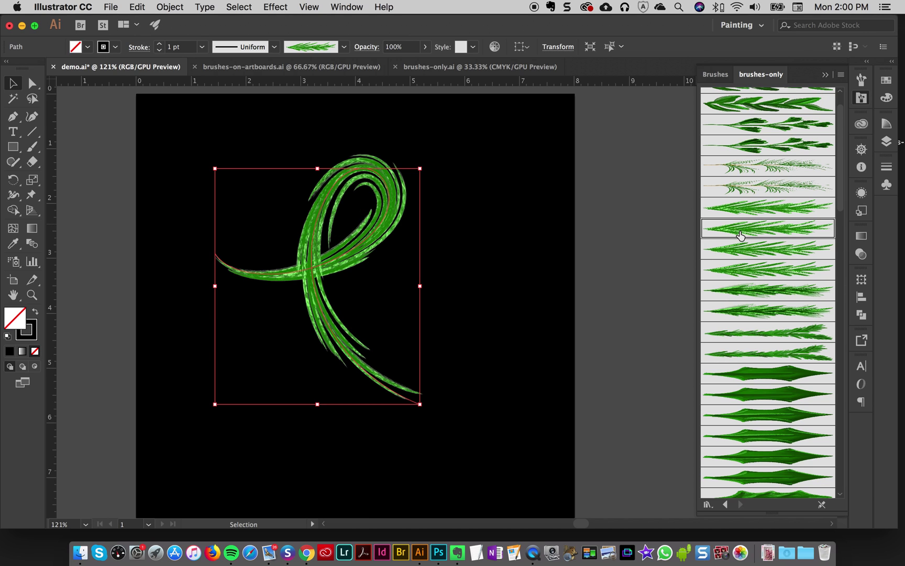
pyautogui.click(542, 220)
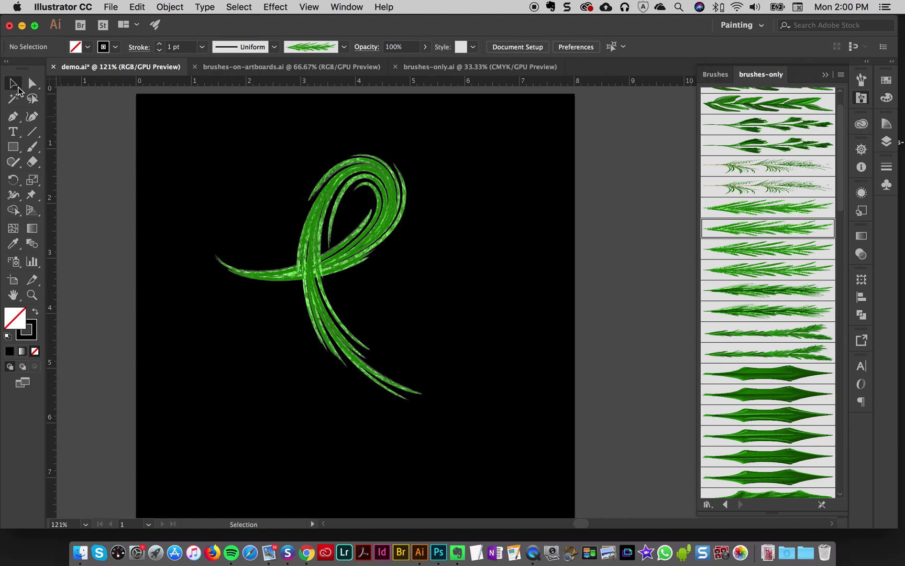
# - Delete the looping stroke, activate the Paintbrush and bring the library's pattern brushes into view
pyautogui.moveTo(215, 144); pyautogui.dragTo(414, 288)
pyautogui.press('Delete')
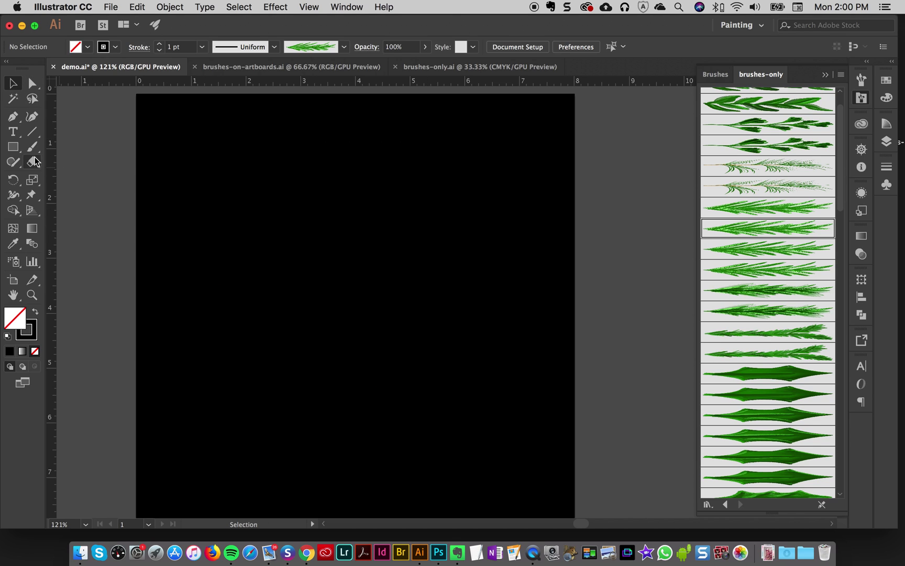
pyautogui.click(35, 150)
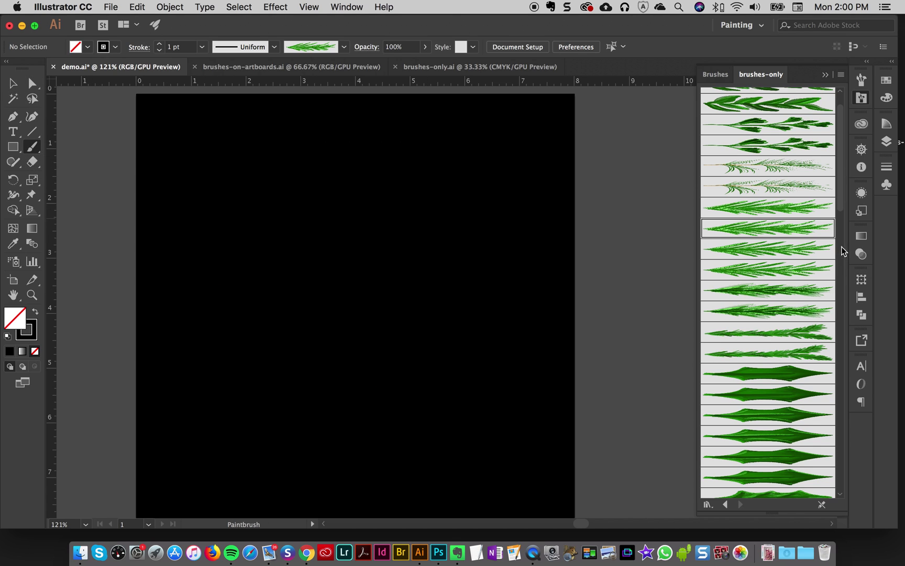
pyautogui.moveTo(841, 183); pyautogui.dragTo(813, 362)
pyautogui.scroll(-10, 813, 362)
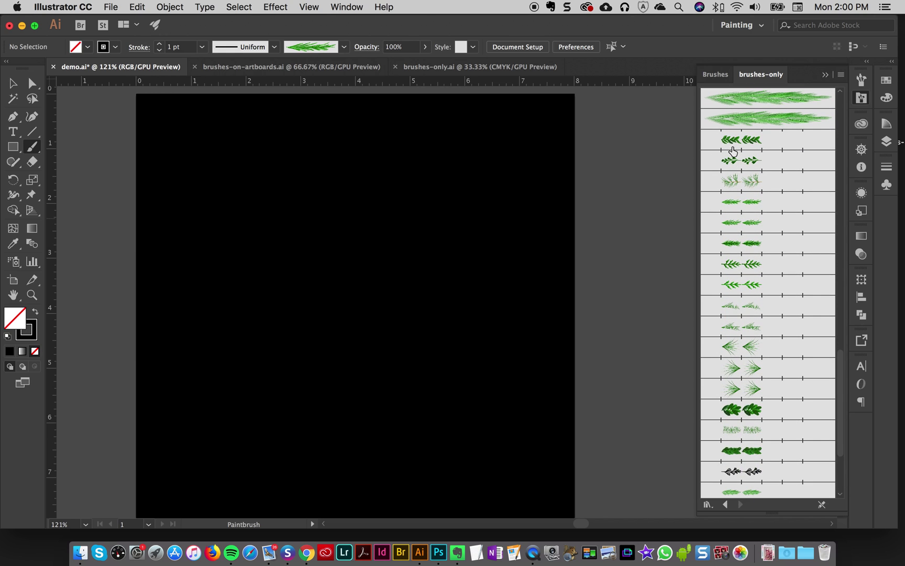
# - Paint a looping leaf garland across the artboard with the library's first pattern brush
pyautogui.click(740, 145)
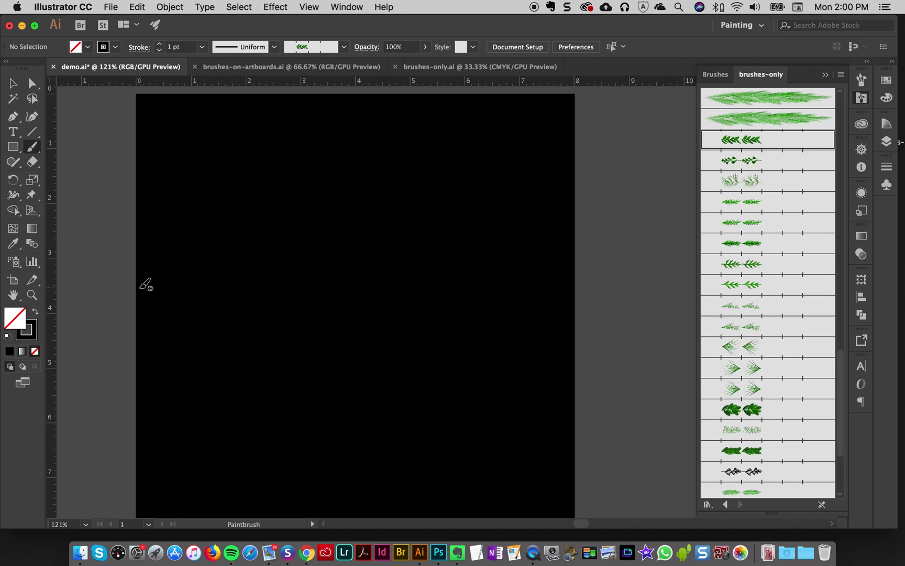
pyautogui.moveTo(139, 285)
pyautogui.mouseDown()
pyautogui.moveTo(218, 276)
pyautogui.moveTo(187, 221)
pyautogui.mouseUp()
pyautogui.moveTo(596, 437); pyautogui.dragTo(579, 428)
# - Select the leaf garland and thin its stroke to 0.75 pt, then to 0.5 pt
pyautogui.click(14, 84)
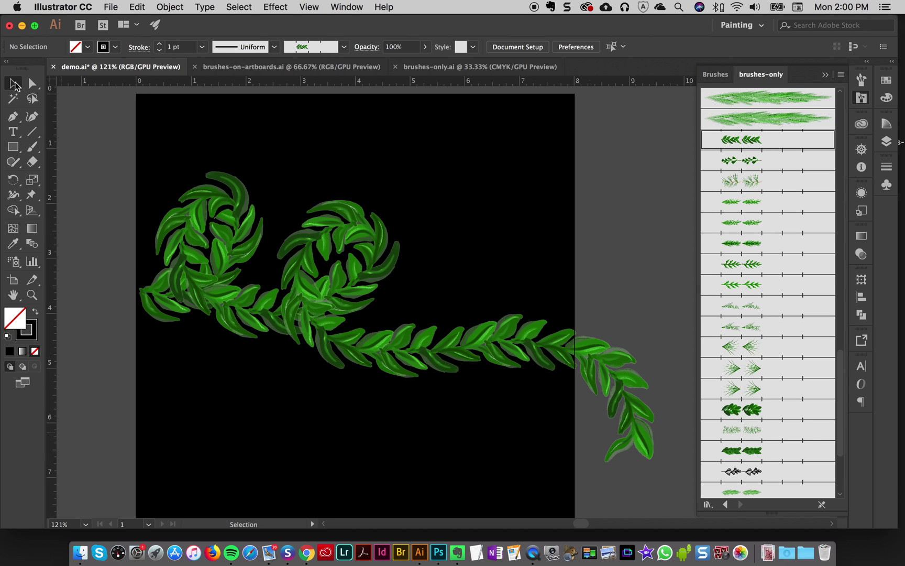
pyautogui.click(257, 214)
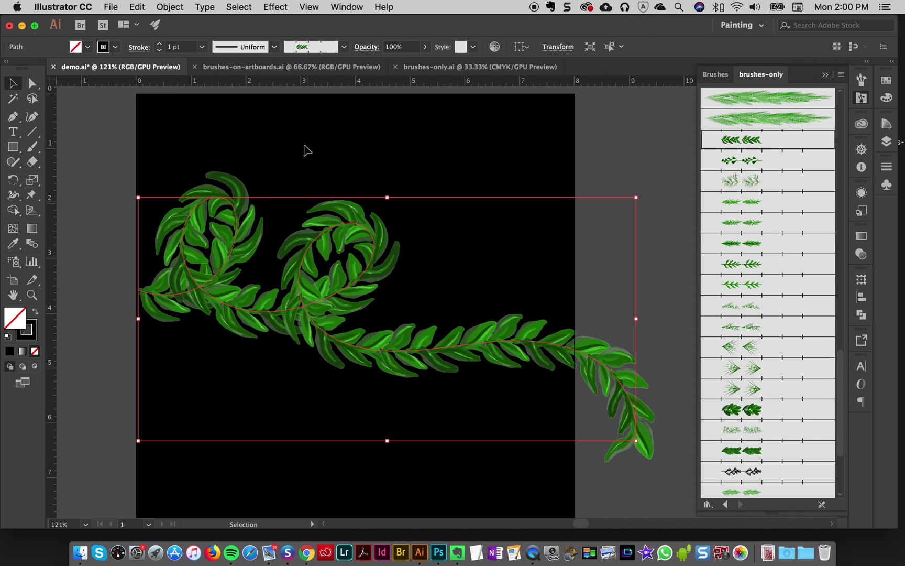
pyautogui.click(202, 47)
pyautogui.press('Return')
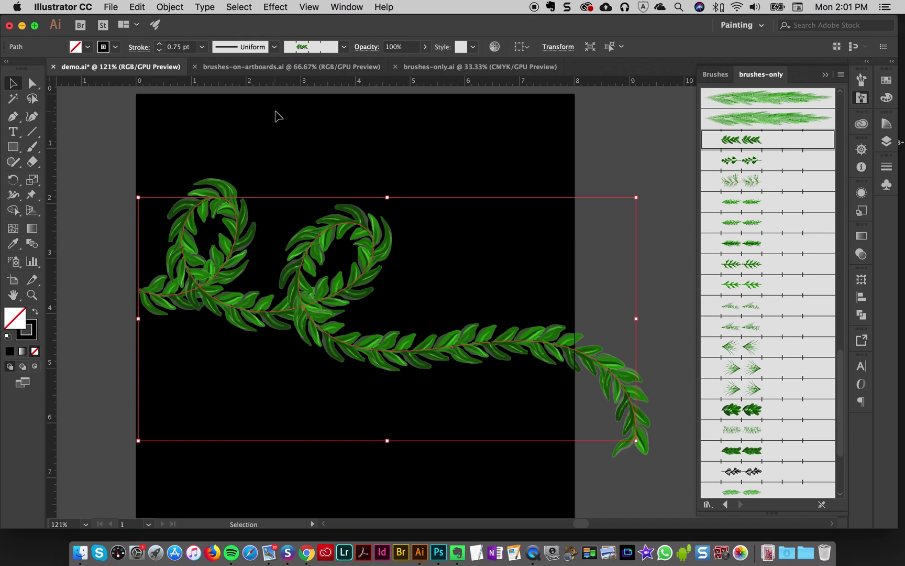
pyautogui.click(202, 47)
pyautogui.press('Up')
pyautogui.press('Return')
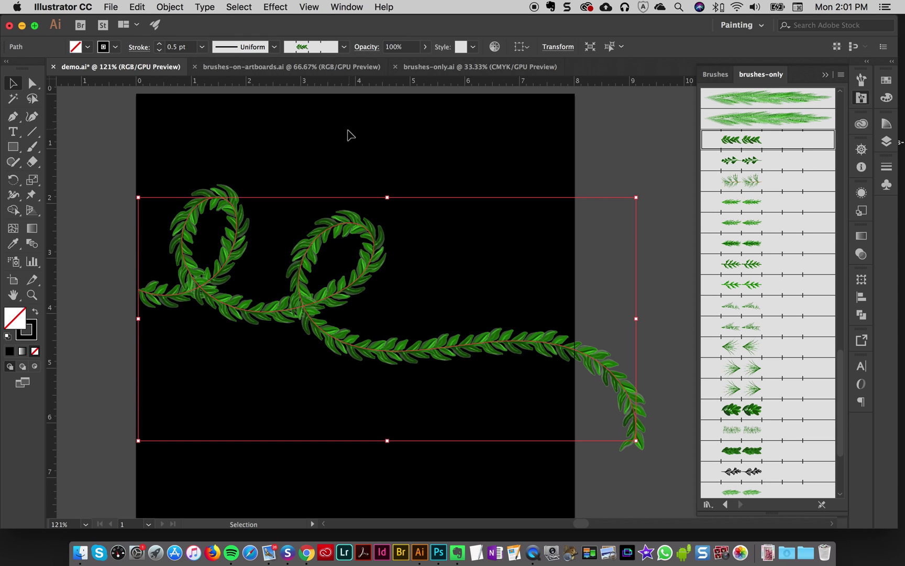
# - Delete the looping leaf garland from the artboard
pyautogui.click(365, 135)
pyautogui.moveTo(441, 297); pyautogui.dragTo(389, 413)
pyautogui.press('Delete')
# - Try painting a large cursive E and another freehand stroke with the leaf garland brush, undoing each attempt
pyautogui.click(31, 147)
pyautogui.moveTo(417, 180)
pyautogui.mouseDown()
pyautogui.moveTo(421, 201)
pyautogui.moveTo(465, 155)
pyautogui.moveTo(375, 166)
pyautogui.moveTo(380, 306)
pyautogui.moveTo(456, 312)
pyautogui.moveTo(374, 292)
pyautogui.moveTo(337, 401)
pyautogui.moveTo(453, 462)
pyautogui.mouseUp()
pyautogui.moveTo(580, 385); pyautogui.dragTo(581, 386)
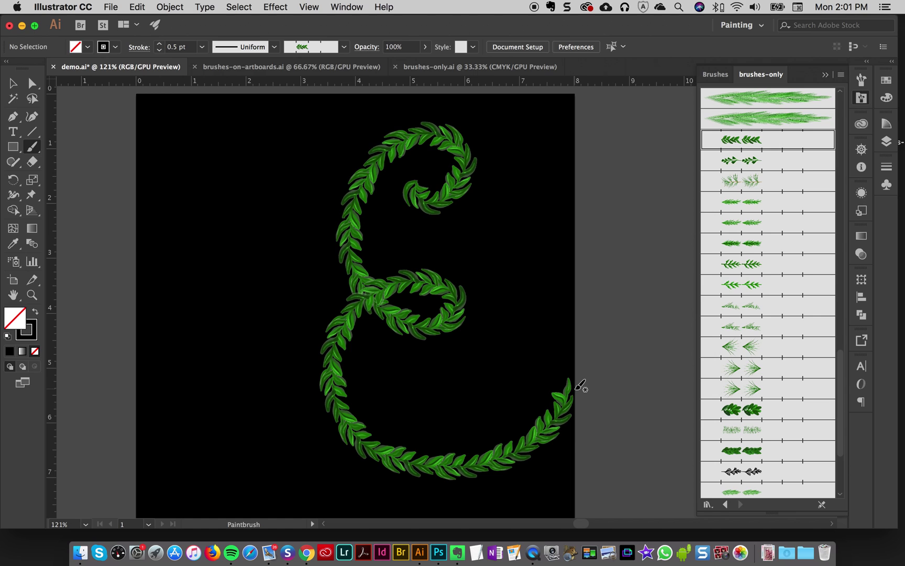
pyautogui.press('super+z')
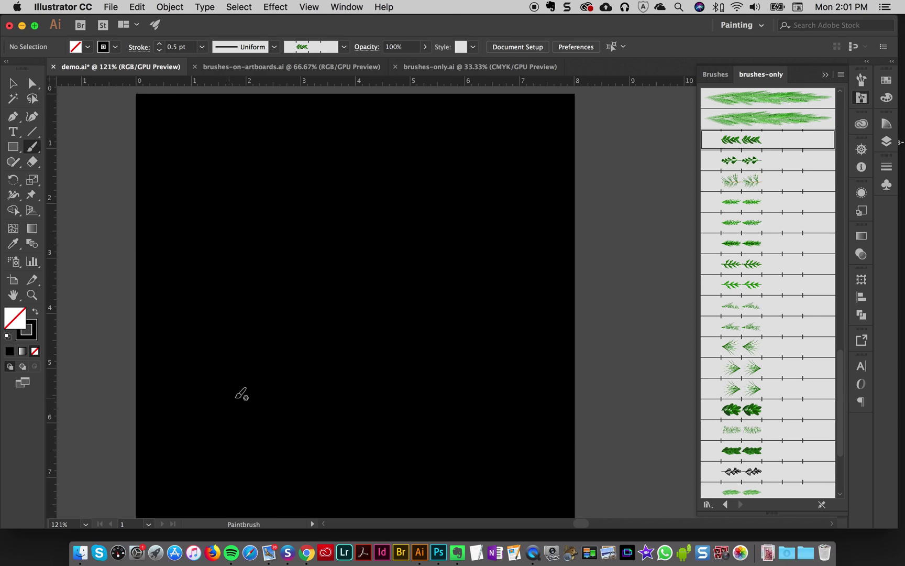
pyautogui.moveTo(263, 313)
pyautogui.mouseDown()
pyautogui.moveTo(330, 152)
pyautogui.moveTo(372, 365)
pyautogui.mouseUp()
pyautogui.moveTo(408, 449); pyautogui.dragTo(415, 441)
pyautogui.press('super+z')
# - Paint a large letter A with a long crossbar using the leaf garland brush, select its strokes and clear the selection
pyautogui.moveTo(238, 402)
pyautogui.mouseDown()
pyautogui.moveTo(258, 319)
pyautogui.moveTo(335, 161)
pyautogui.mouseUp()
pyautogui.moveTo(190, 301); pyautogui.dragTo(481, 283)
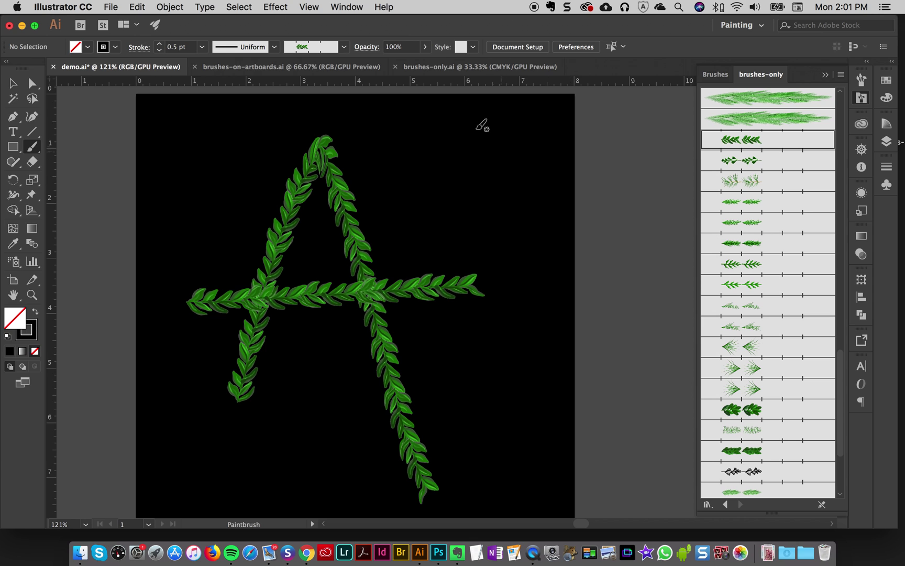
pyautogui.click(19, 84)
pyautogui.moveTo(216, 202); pyautogui.dragTo(497, 346)
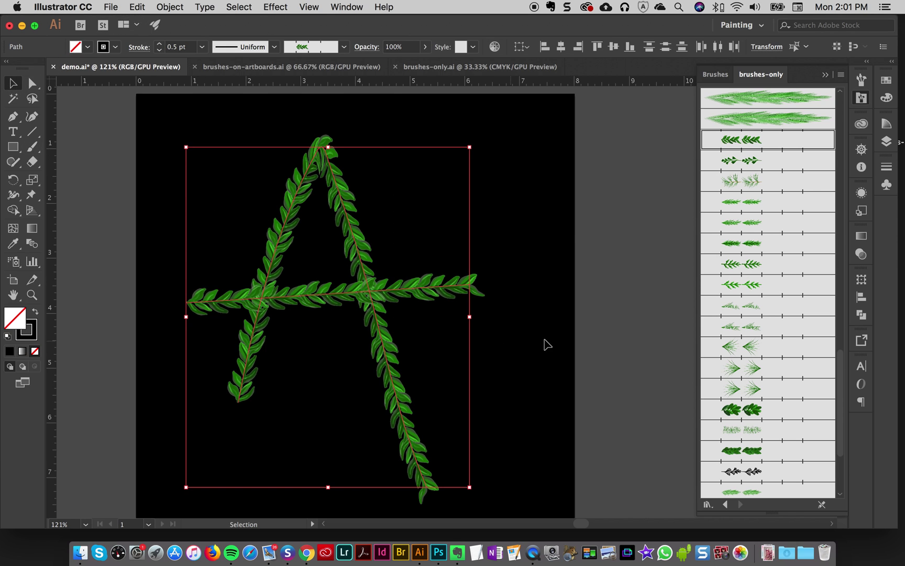
pyautogui.click(603, 251)
# - Paint pine sprigs with the library's seventh art brush over the A's lower right leg and above its left crossbar junction
pyautogui.moveTo(841, 378); pyautogui.dragTo(844, 146)
pyautogui.click(758, 160)
pyautogui.click(32, 147)
pyautogui.moveTo(392, 352); pyautogui.dragTo(456, 464)
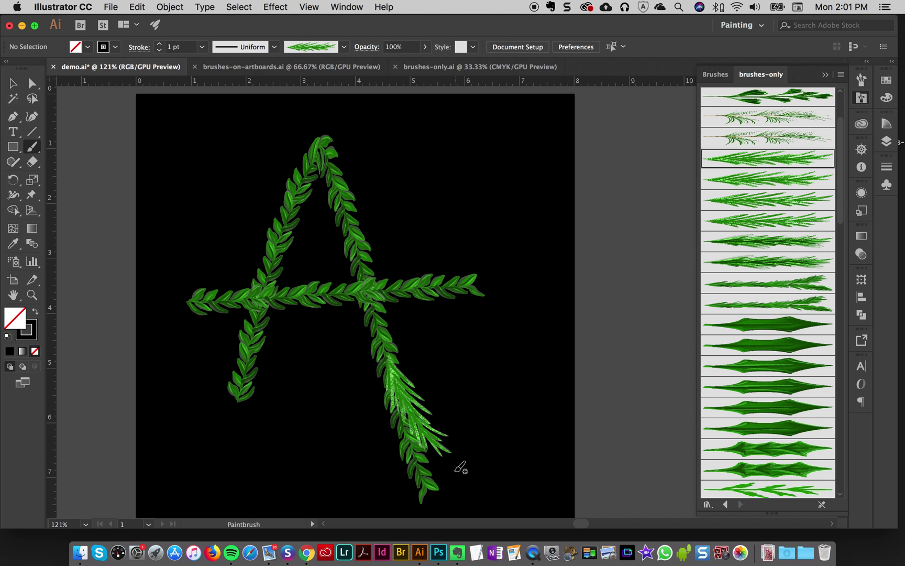
pyautogui.moveTo(391, 382)
pyautogui.mouseDown()
pyautogui.moveTo(378, 509)
pyautogui.moveTo(444, 526)
pyautogui.mouseUp()
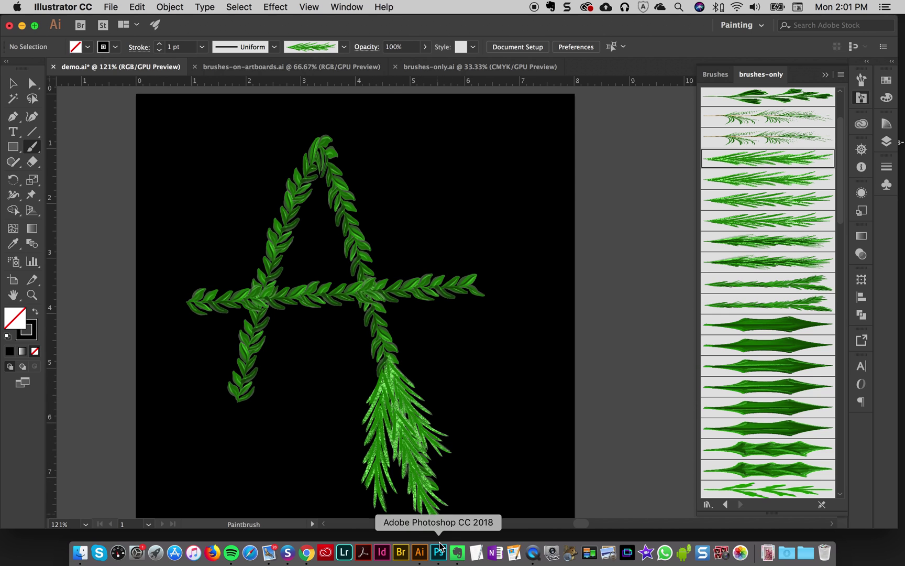
pyautogui.moveTo(258, 292); pyautogui.dragTo(242, 197)
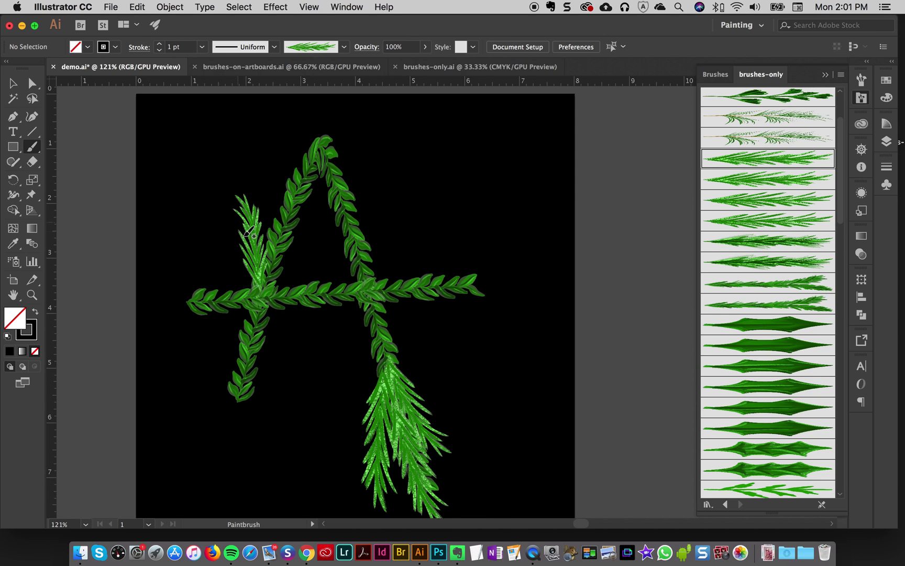
pyautogui.moveTo(261, 285); pyautogui.dragTo(210, 219)
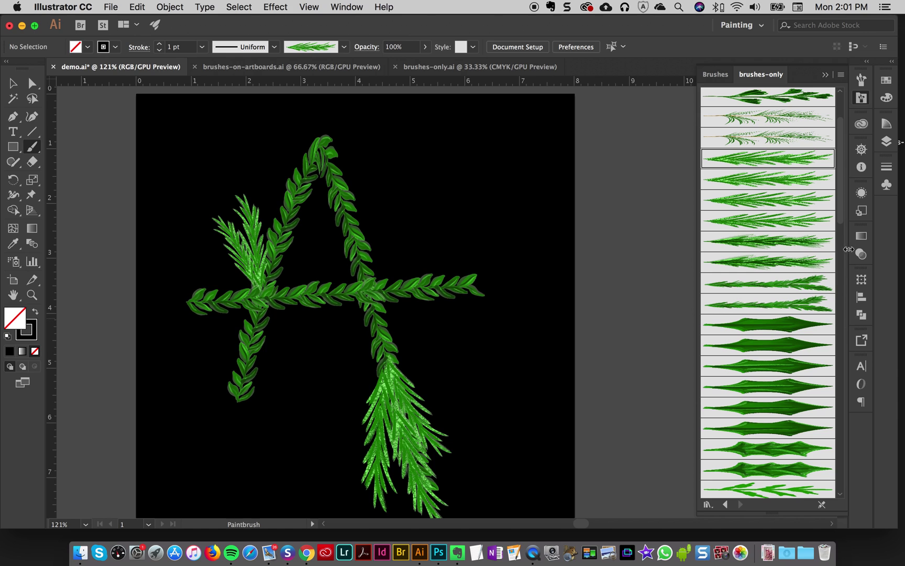
# - Add red berry clusters where both groups of pine sprigs meet the letter, using the third berry scatter brush
pyautogui.scroll(4, 844, 215)
pyautogui.click(752, 97)
pyautogui.moveTo(261, 279)
pyautogui.mouseDown()
pyautogui.moveTo(246, 262)
pyautogui.moveTo(261, 296)
pyautogui.mouseUp()
pyautogui.moveTo(401, 375)
pyautogui.mouseDown()
pyautogui.moveTo(385, 349)
pyautogui.moveTo(405, 346)
pyautogui.mouseUp()
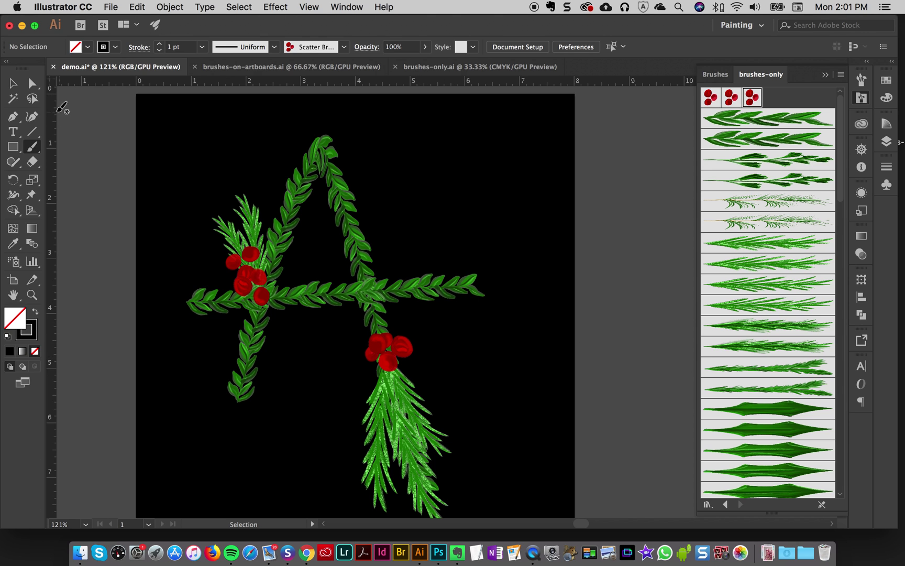
# - Select the whole decorated letter A with its sprigs and berries and delete it
pyautogui.click(13, 84)
pyautogui.moveTo(160, 175); pyautogui.dragTo(524, 445)
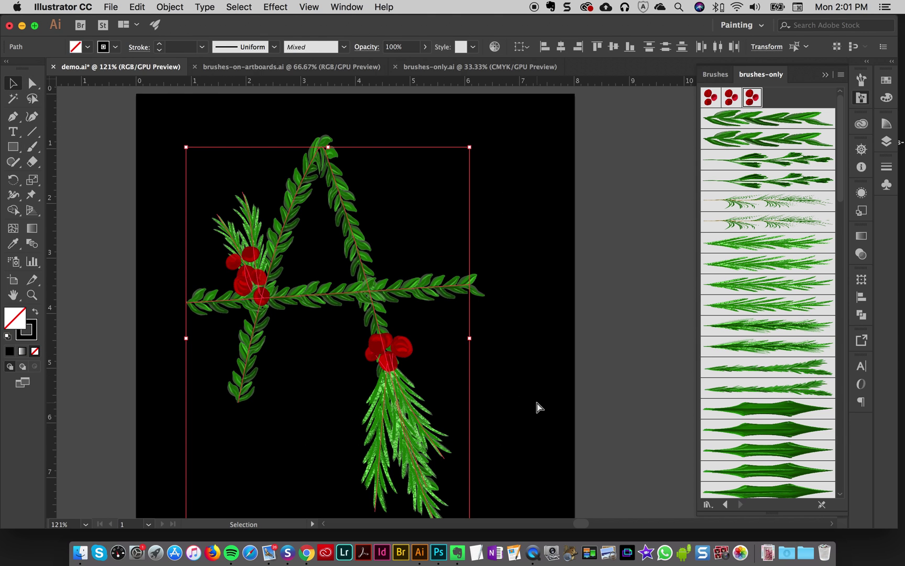
pyautogui.press('Delete')
# - Paint a looping garland across the upper artboard with the first pattern brush at a 0.5 pt stroke
pyautogui.moveTo(840, 188)
pyautogui.mouseDown()
pyautogui.moveTo(801, 441)
pyautogui.moveTo(799, 435)
pyautogui.mouseUp()
pyautogui.click(733, 130)
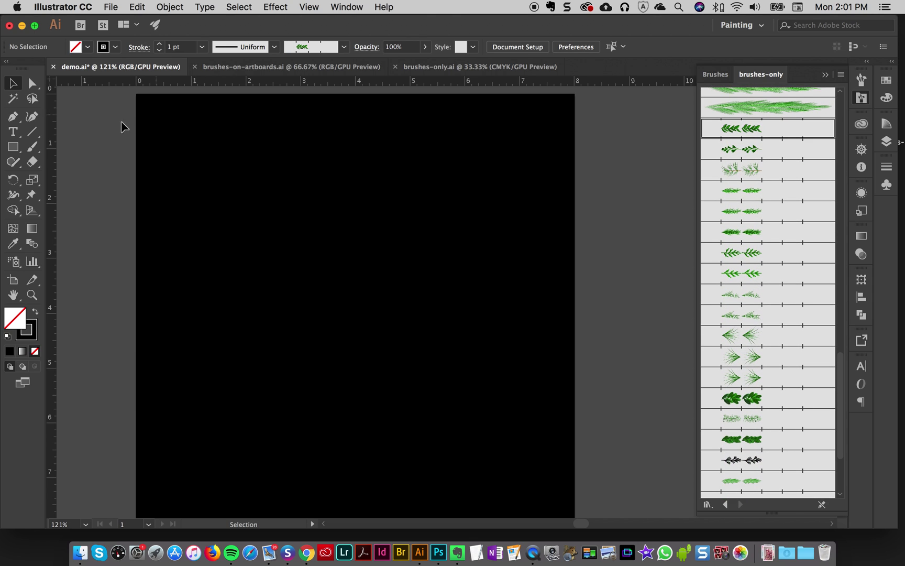
pyautogui.click(201, 47)
pyautogui.click(212, 74)
pyautogui.press('b')
pyautogui.moveTo(117, 218); pyautogui.dragTo(262, 192)
pyautogui.moveTo(476, 238); pyautogui.dragTo(544, 313)
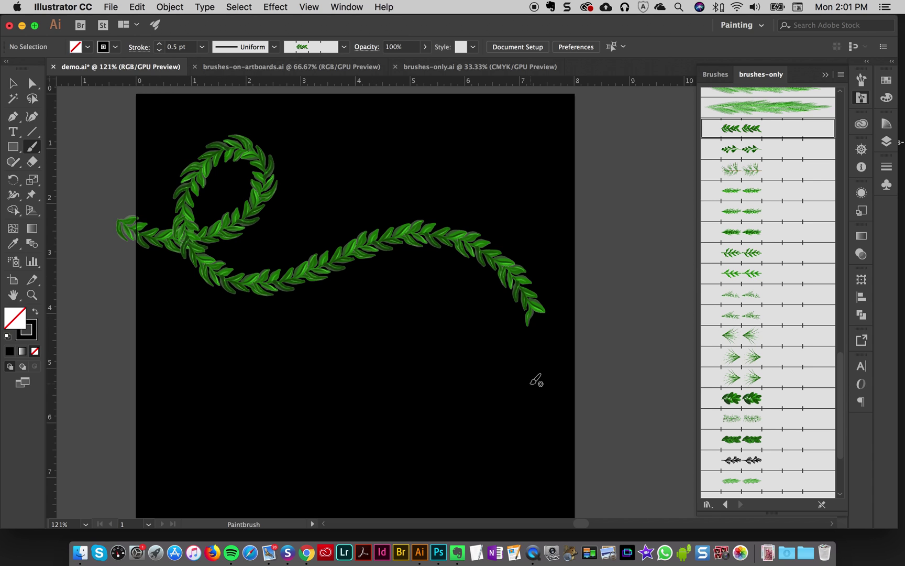
# - Paint a looping vertical stroke with the third pattern brush and a looping lower garland with the seventh
pyautogui.click(730, 176)
pyautogui.moveTo(388, 112)
pyautogui.mouseDown()
pyautogui.moveTo(473, 206)
pyautogui.moveTo(498, 149)
pyautogui.moveTo(406, 419)
pyautogui.moveTo(520, 443)
pyautogui.mouseUp()
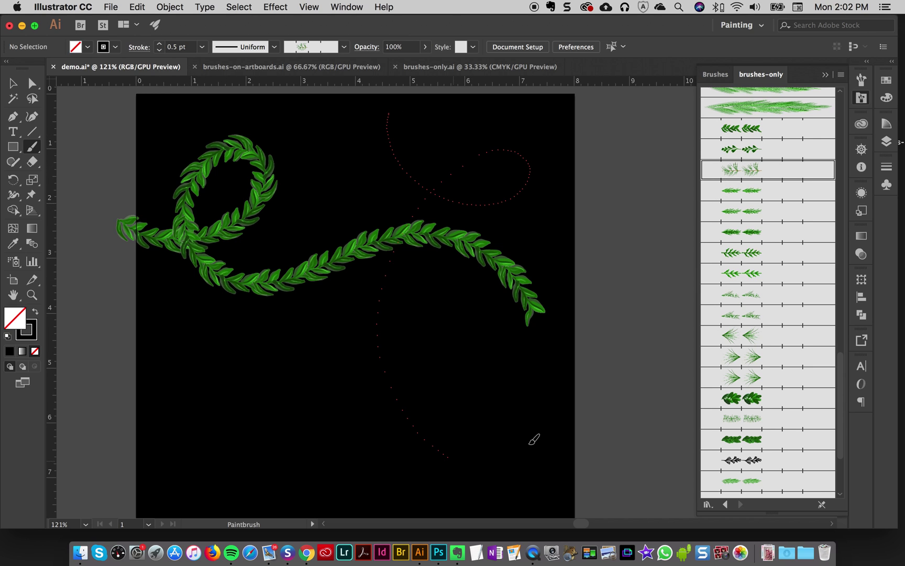
pyautogui.click(744, 256)
pyautogui.moveTo(102, 390)
pyautogui.mouseDown()
pyautogui.moveTo(127, 401)
pyautogui.moveTo(191, 346)
pyautogui.moveTo(624, 434)
pyautogui.moveTo(628, 465)
pyautogui.mouseUp()
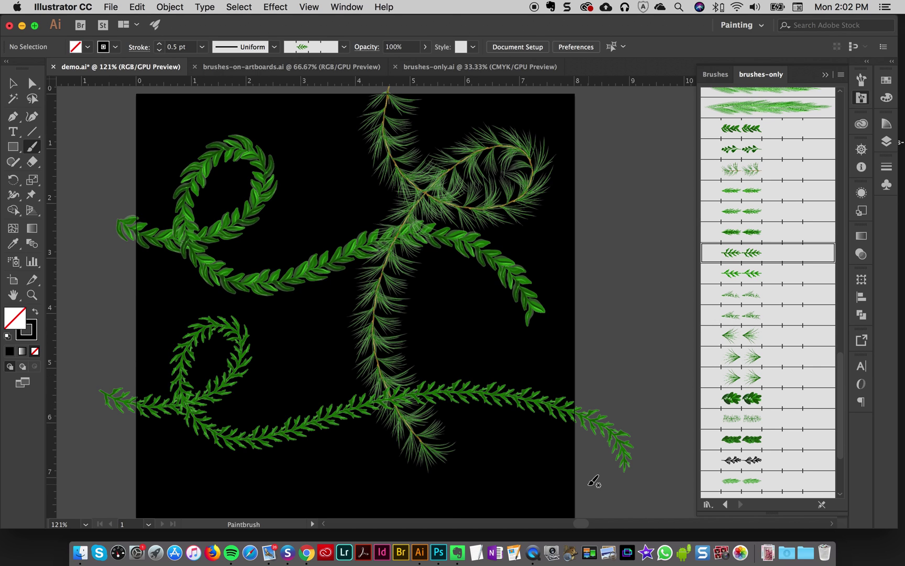
# - Paint a pine-needle stroke diagonally from upper right to lower centre with the thirteenth pattern brush
pyautogui.click(752, 378)
pyautogui.moveTo(611, 190); pyautogui.dragTo(479, 319)
pyautogui.moveTo(421, 522); pyautogui.dragTo(425, 520)
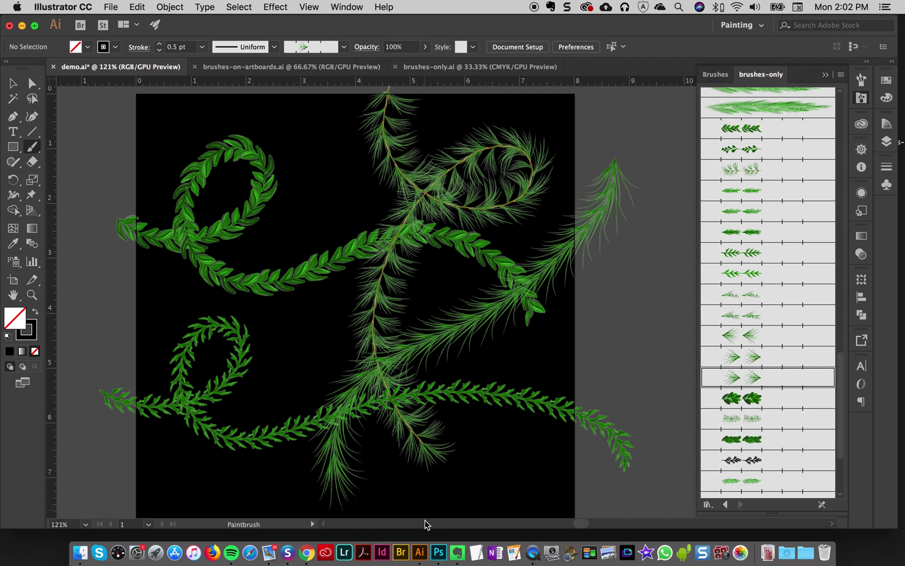
# - Select all four painted garlands and delete them from the artboard
pyautogui.scroll(-3, 836, 419)
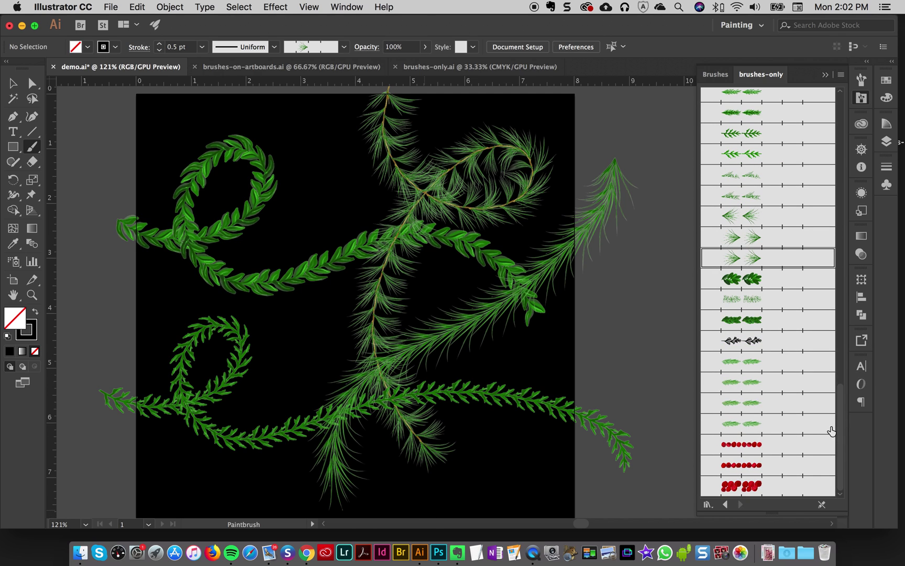
pyautogui.press('v')
pyautogui.moveTo(95, 128)
pyautogui.mouseDown()
pyautogui.moveTo(499, 321)
pyautogui.moveTo(620, 471)
pyautogui.moveTo(572, 460)
pyautogui.mouseUp()
pyautogui.press('Delete')
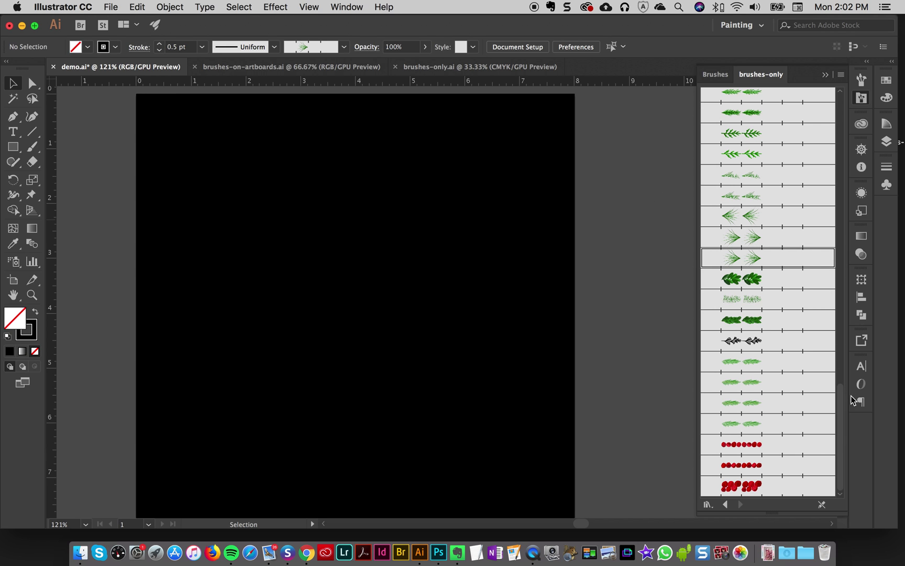
# - Review the library's brushes and paint a curving trail of red berries with the third scatter brush, undoing the first try
pyautogui.moveTo(841, 412)
pyautogui.mouseDown()
pyautogui.moveTo(841, 330)
pyautogui.moveTo(806, 201)
pyautogui.mouseUp()
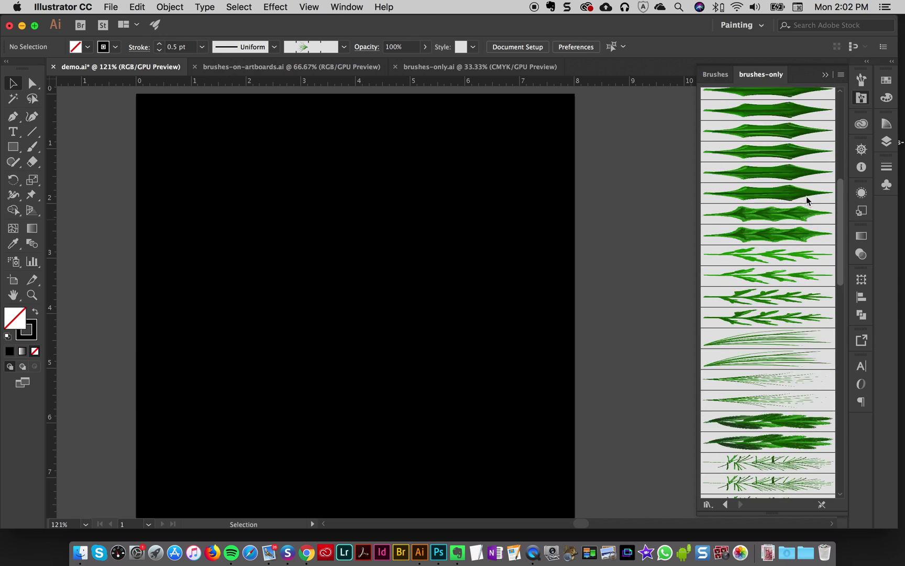
pyautogui.scroll(5, 817, 167)
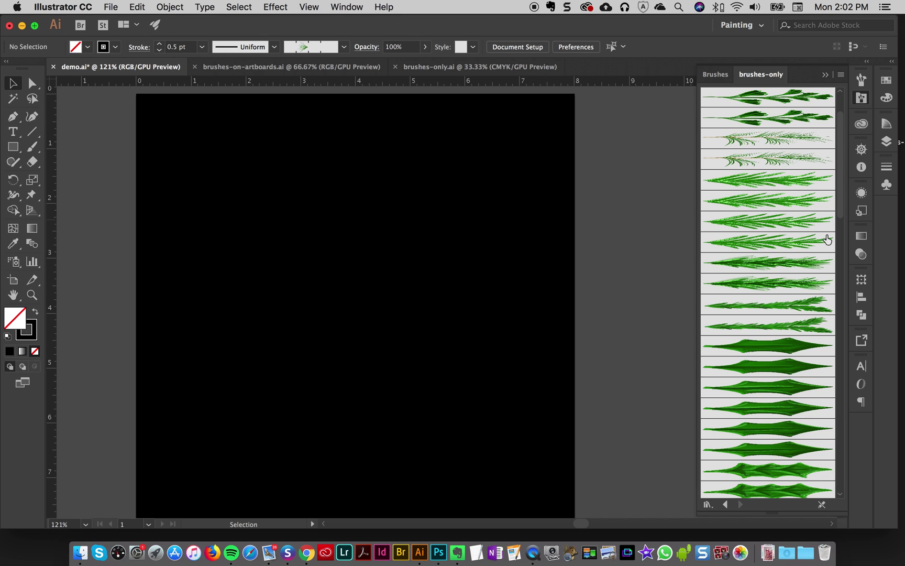
pyautogui.scroll(3, 820, 137)
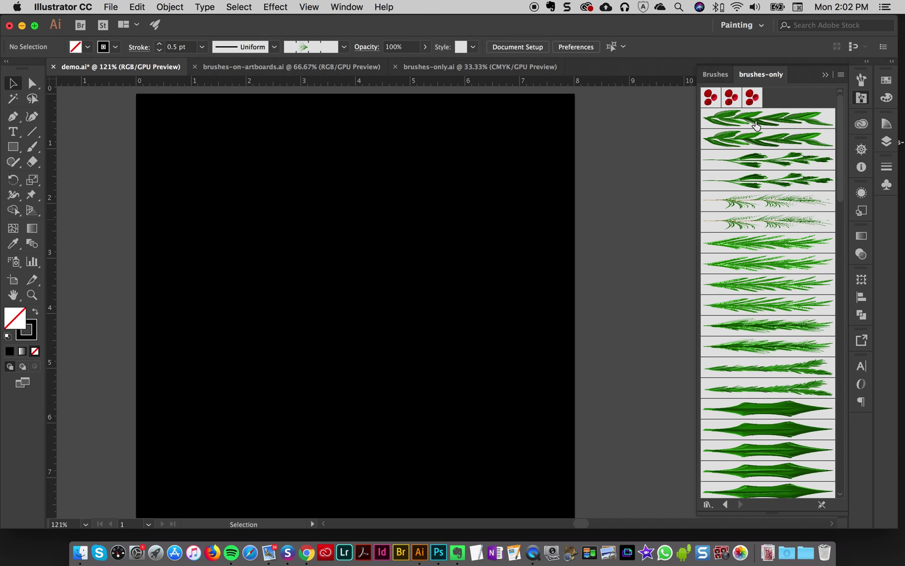
pyautogui.scroll(-10, 827, 235)
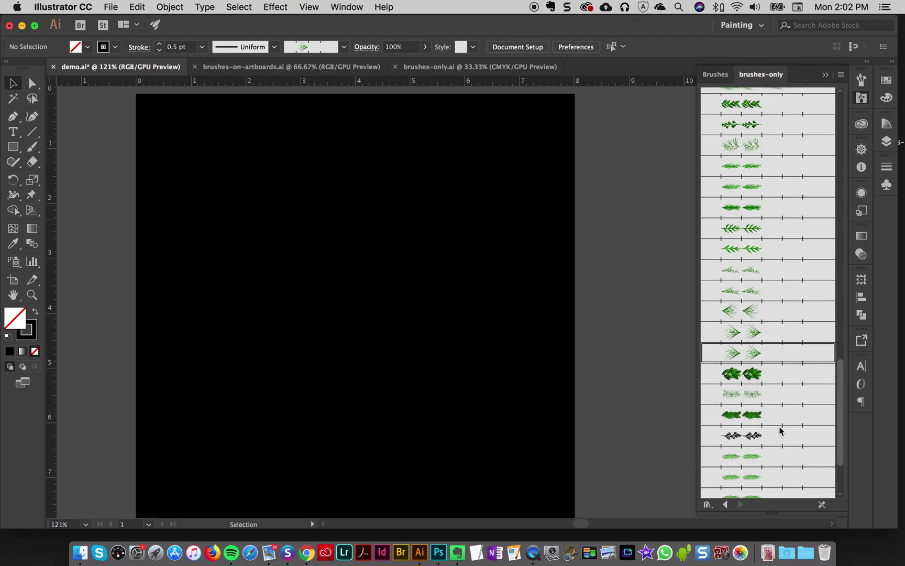
pyautogui.moveTo(841, 381); pyautogui.dragTo(835, 87)
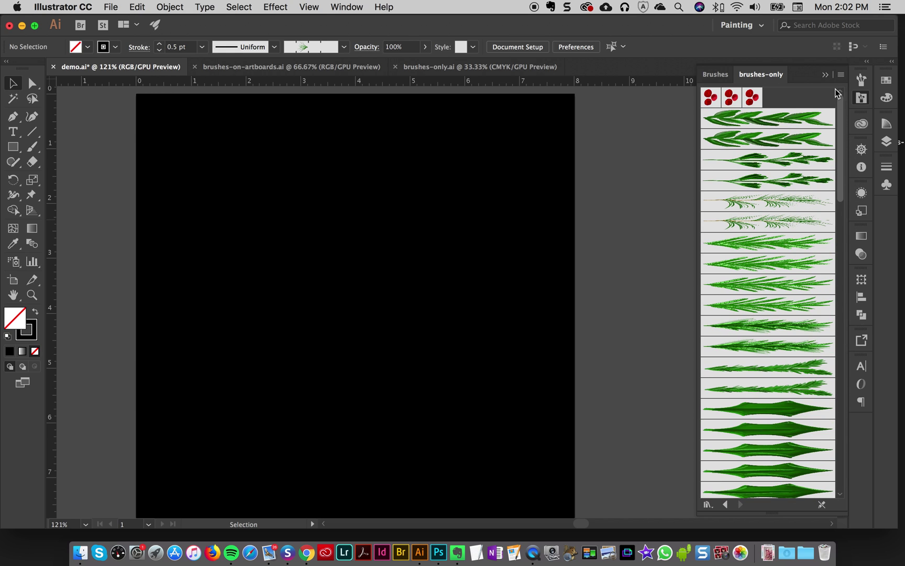
pyautogui.click(753, 97)
pyautogui.press('b')
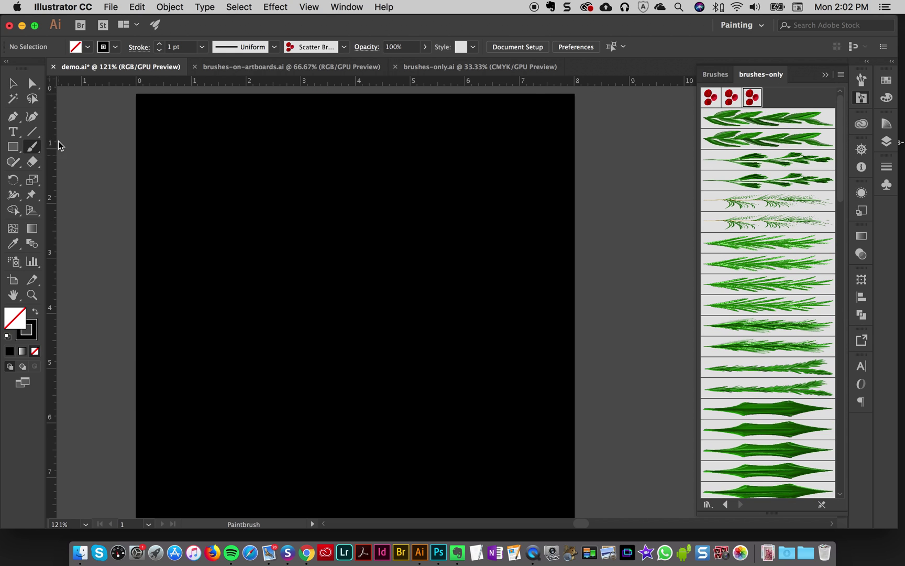
pyautogui.moveTo(309, 168); pyautogui.dragTo(366, 190)
pyautogui.press('super+z')
pyautogui.moveTo(249, 158)
pyautogui.mouseDown()
pyautogui.moveTo(404, 186)
pyautogui.moveTo(463, 300)
pyautogui.mouseUp()
# - Select the berry trail and delete it
pyautogui.press('v')
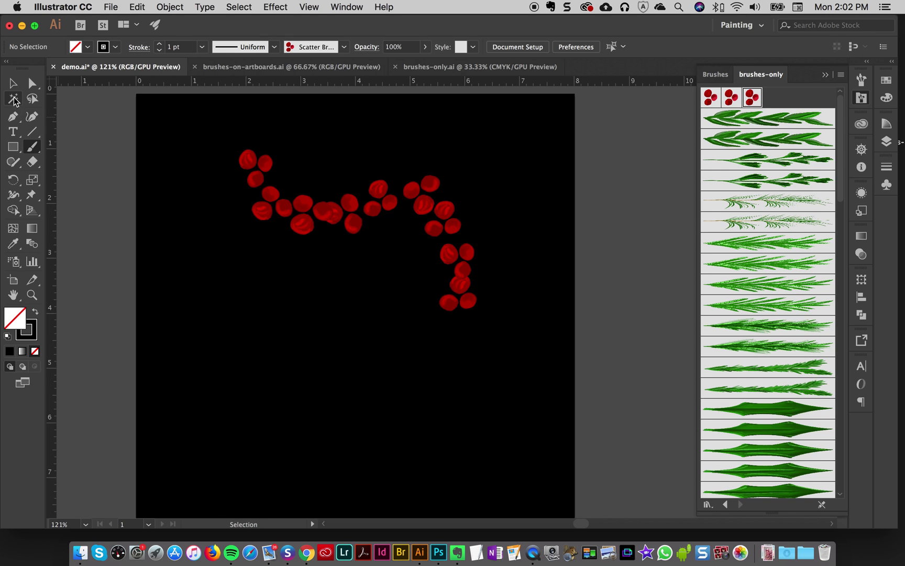
pyautogui.moveTo(228, 126); pyautogui.dragTo(330, 283)
pyautogui.press('Delete')
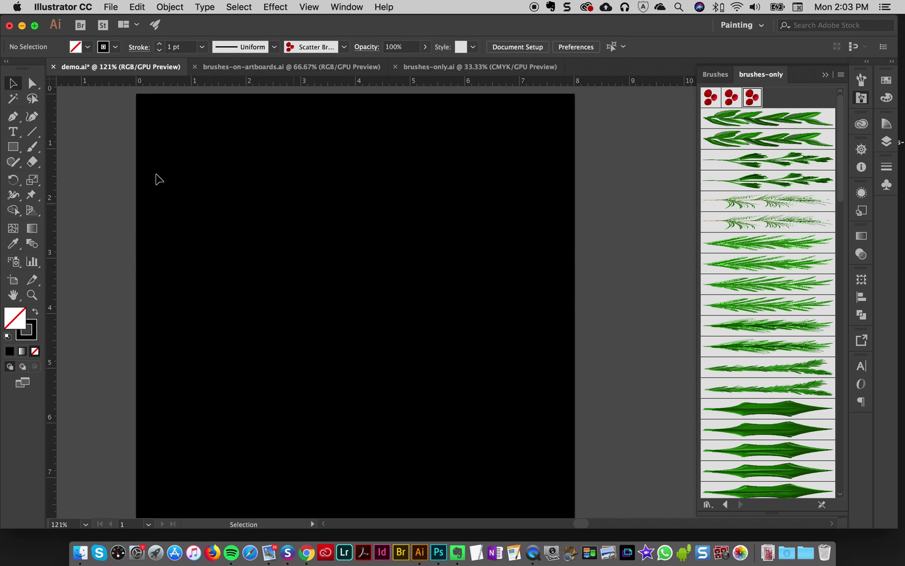
# - Paint a looping pine garland across the left half of the artboard with the fourth pattern brush
pyautogui.click(31, 147)
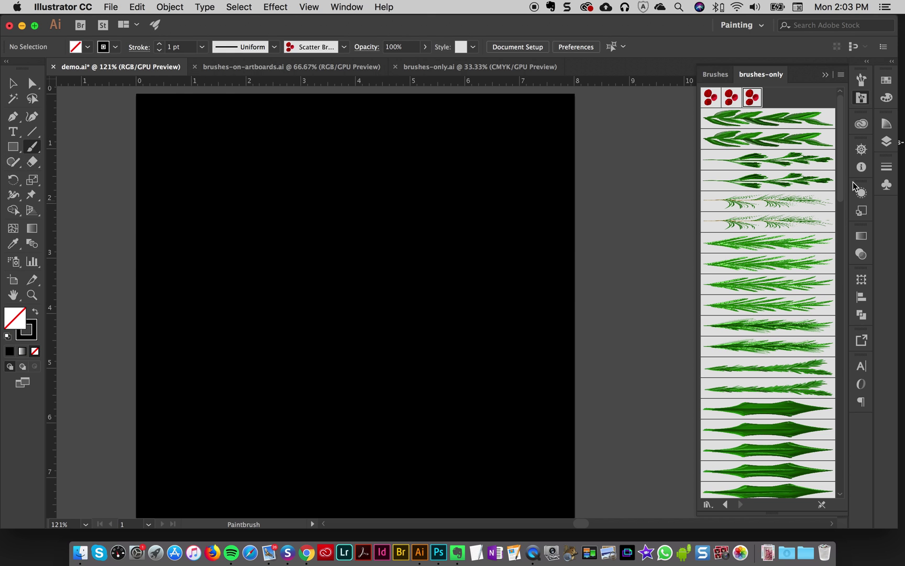
pyautogui.scroll(-15, 818, 262)
pyautogui.scroll(3, 799, 450)
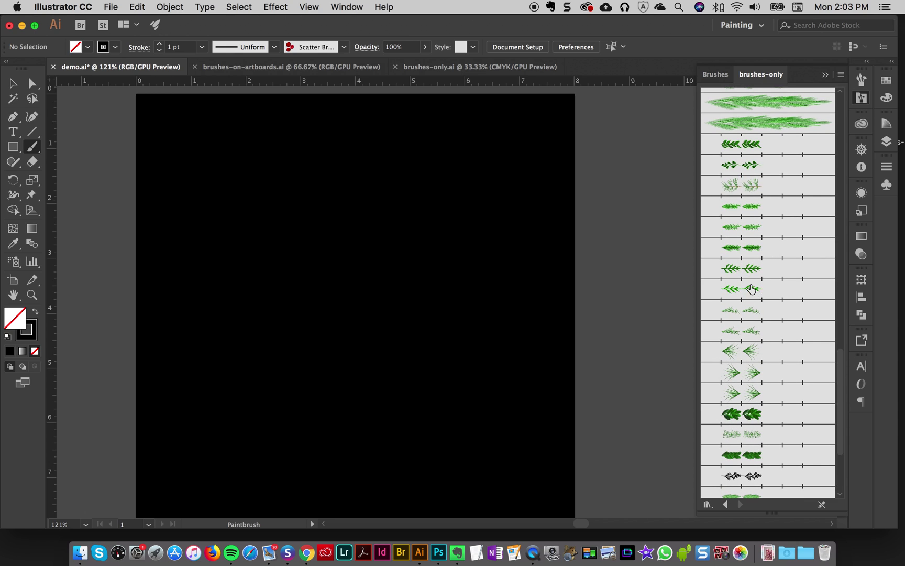
pyautogui.click(735, 210)
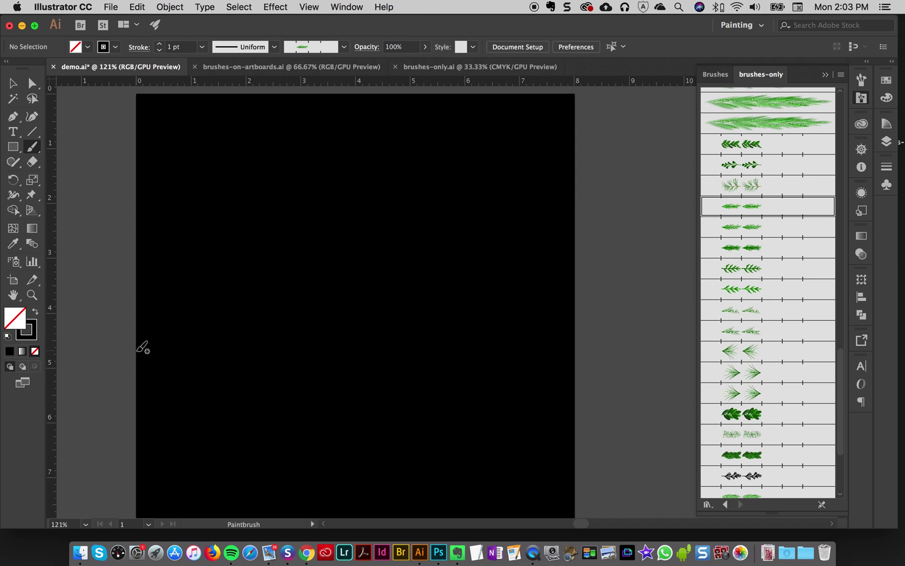
pyautogui.moveTo(117, 368)
pyautogui.mouseDown()
pyautogui.moveTo(144, 371)
pyautogui.moveTo(236, 303)
pyautogui.moveTo(222, 261)
pyautogui.moveTo(229, 366)
pyautogui.mouseUp()
pyautogui.moveTo(372, 263); pyautogui.dragTo(378, 279)
# - Set the looping pine garland's stroke weight to 0.5 pt and deselect it
pyautogui.press('v')
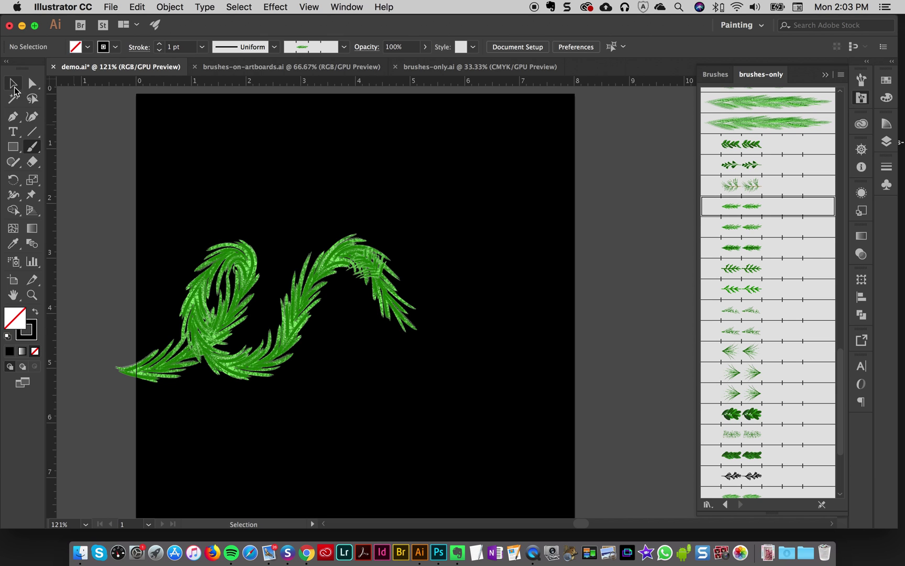
pyautogui.click(208, 283)
pyautogui.click(202, 47)
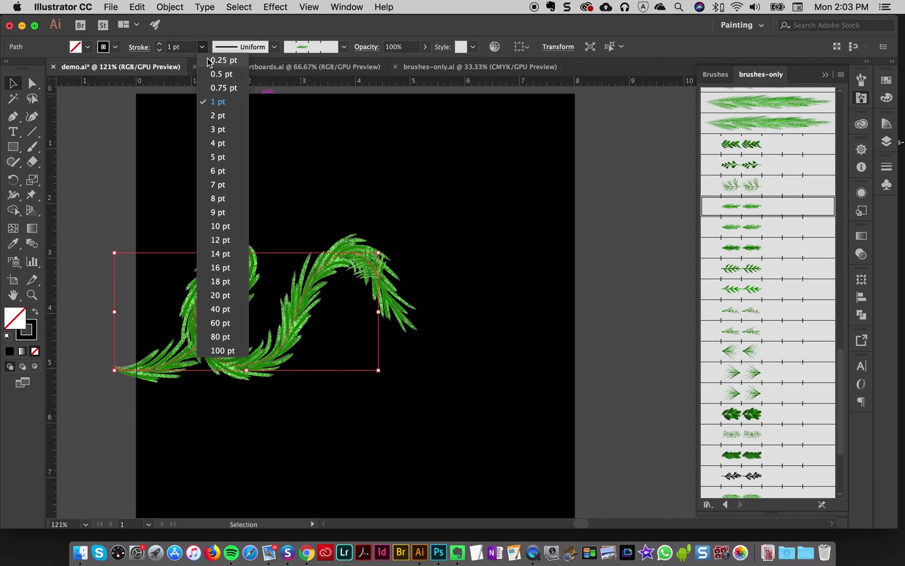
pyautogui.click(216, 74)
pyautogui.click(320, 168)
# - Extend the garland across the artboard with pine strokes shaped like cursive lettering, adding a crossbar and a small curl at the end
pyautogui.click(33, 150)
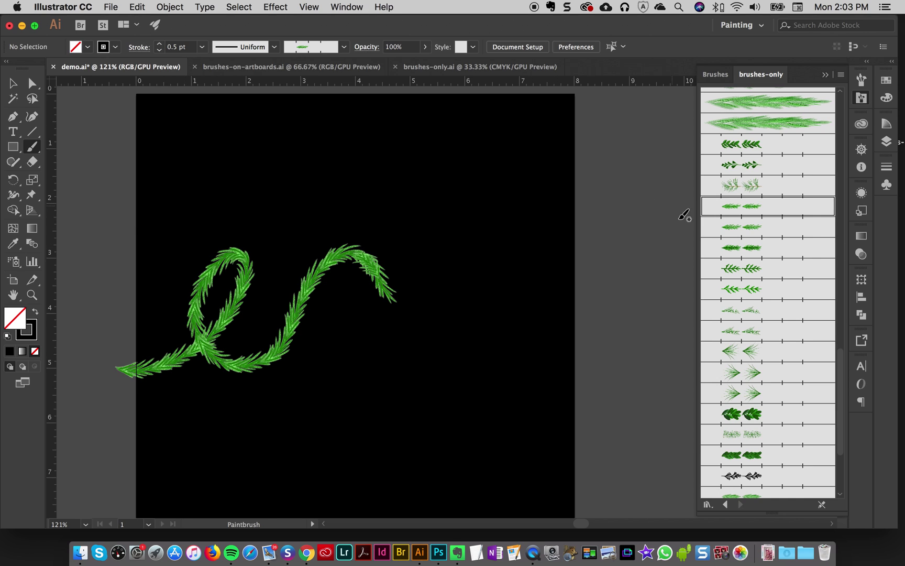
pyautogui.moveTo(310, 310)
pyautogui.mouseDown()
pyautogui.moveTo(387, 357)
pyautogui.moveTo(441, 191)
pyautogui.moveTo(438, 277)
pyautogui.moveTo(534, 269)
pyautogui.mouseUp()
pyautogui.moveTo(402, 247); pyautogui.dragTo(571, 204)
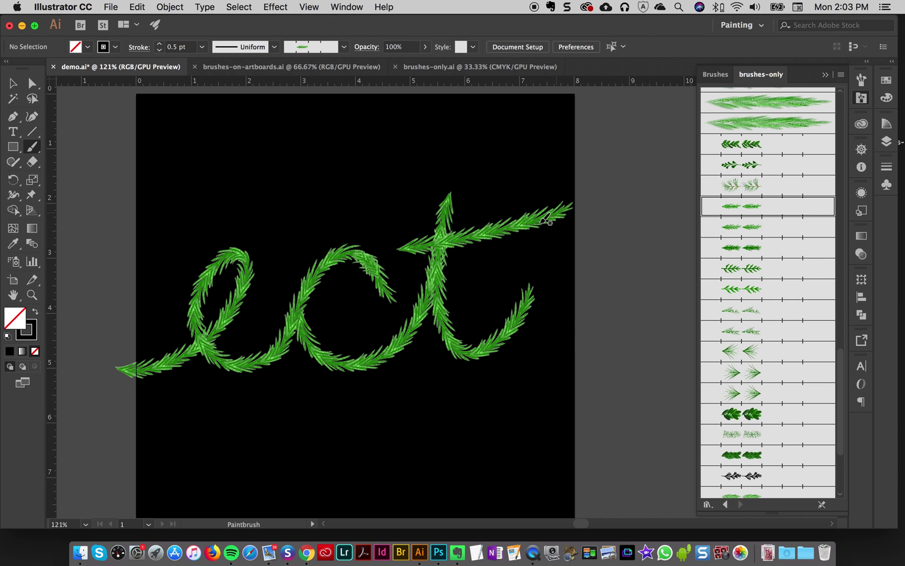
pyautogui.moveTo(535, 352); pyautogui.dragTo(518, 339)
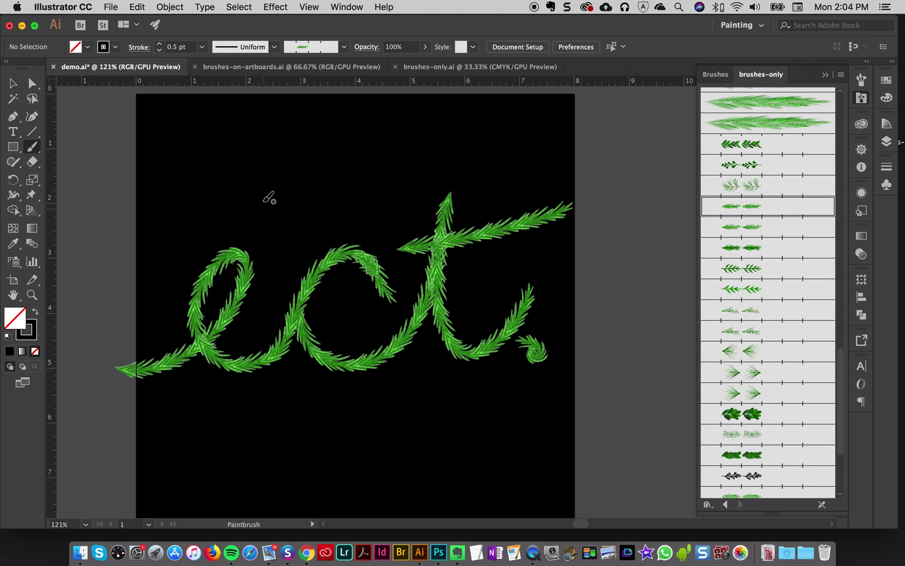
# - Select all the painted pine lettering strokes and delete them from the artboard
pyautogui.click(13, 84)
pyautogui.moveTo(118, 170); pyautogui.dragTo(606, 373)
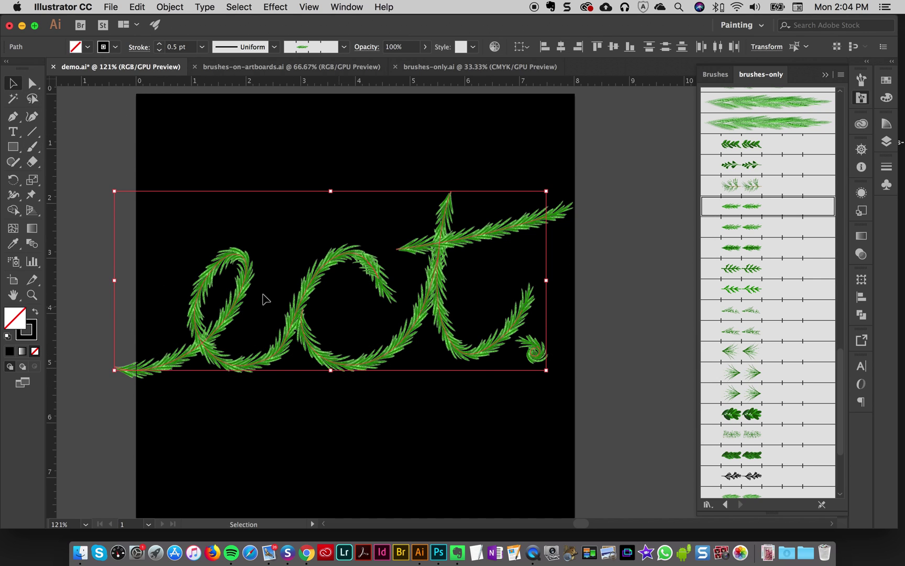
pyautogui.click(341, 152)
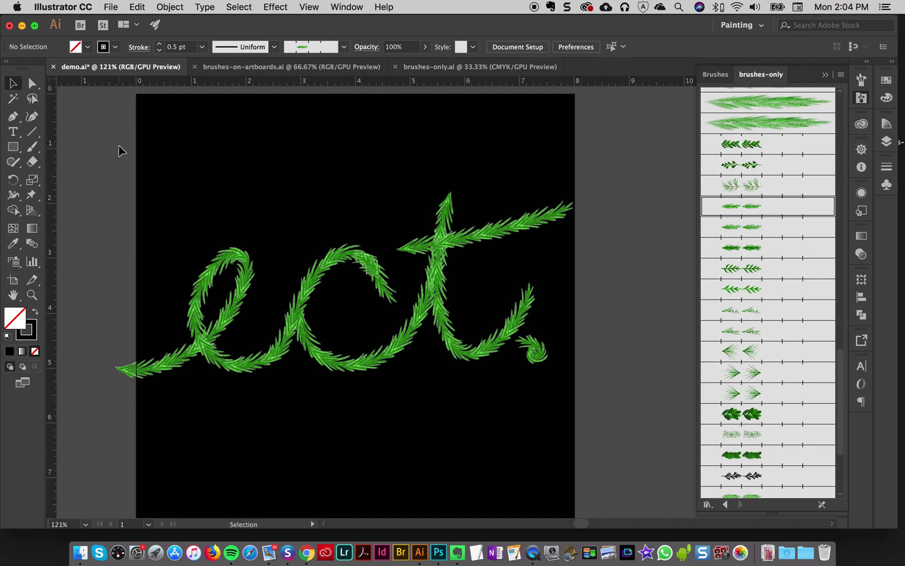
pyautogui.moveTo(135, 199)
pyautogui.mouseDown()
pyautogui.moveTo(491, 317)
pyautogui.moveTo(586, 395)
pyautogui.mouseUp()
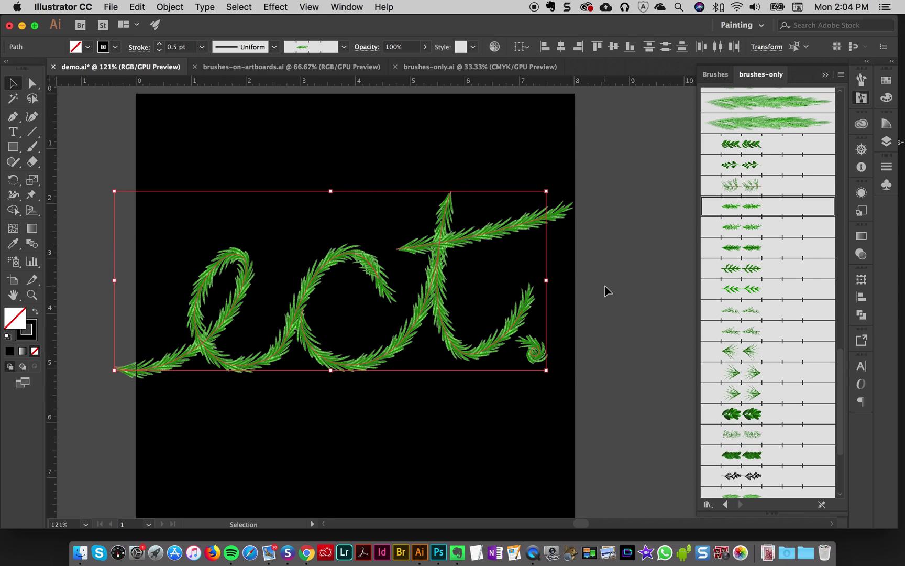
pyautogui.moveTo(158, 150)
pyautogui.mouseDown()
pyautogui.moveTo(533, 429)
pyautogui.moveTo(585, 431)
pyautogui.mouseUp()
pyautogui.press('Delete')
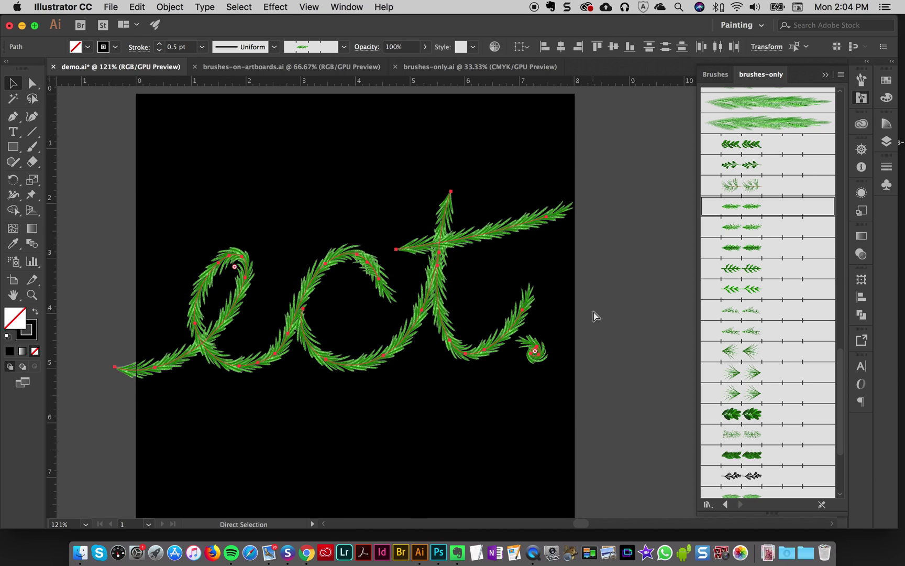
pyautogui.scroll(20, 762, 283)
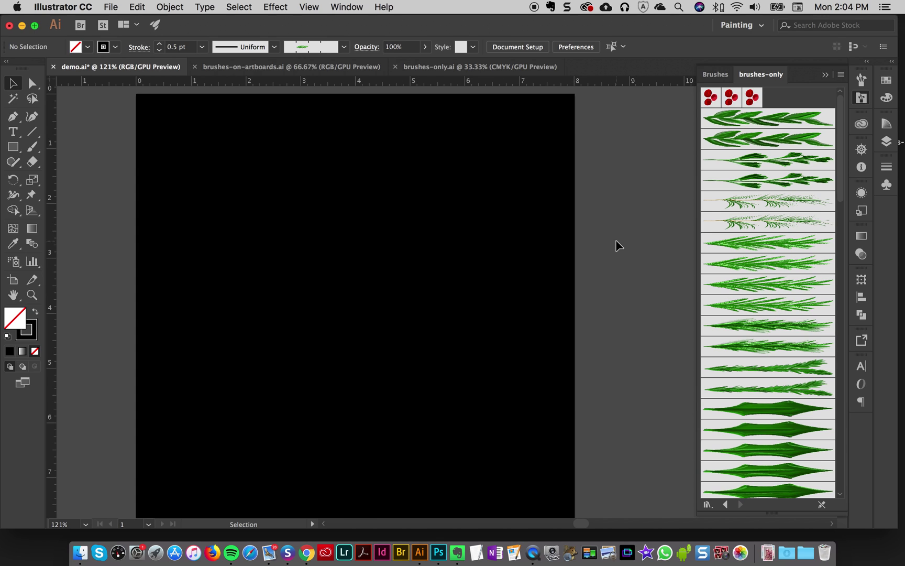
pyautogui.scroll(-1, 613, 256)
pyautogui.scroll(-1, 611, 251)
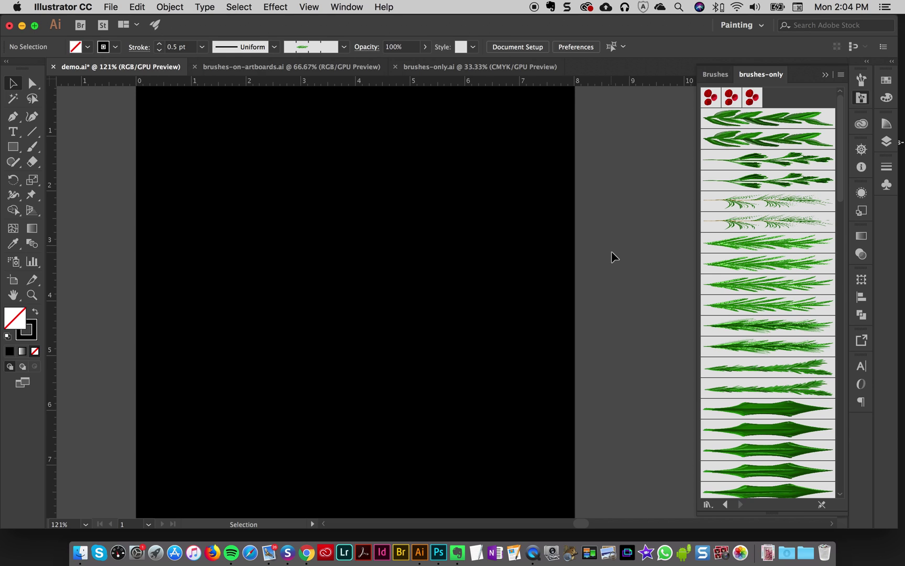